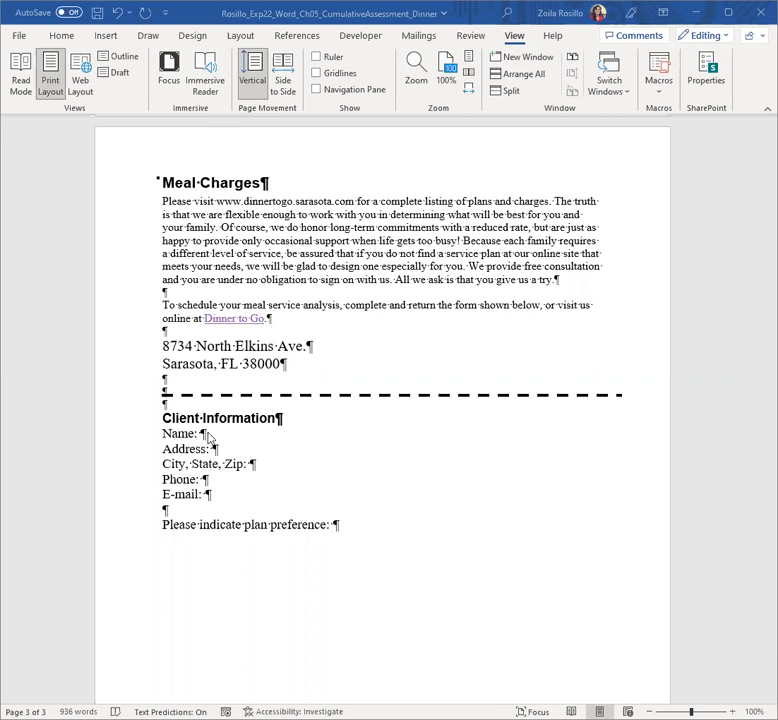
Step: Insert text content controls after the Name and Address labels using the Developer tab
{"action": "left_click", "coordinate": [201, 434]}
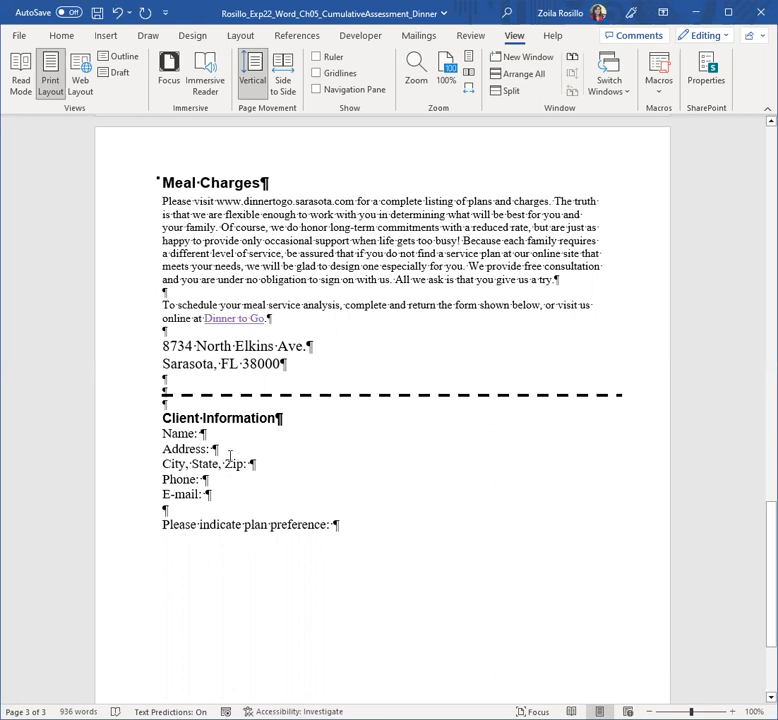
{"action": "left_click", "coordinate": [360, 37]}
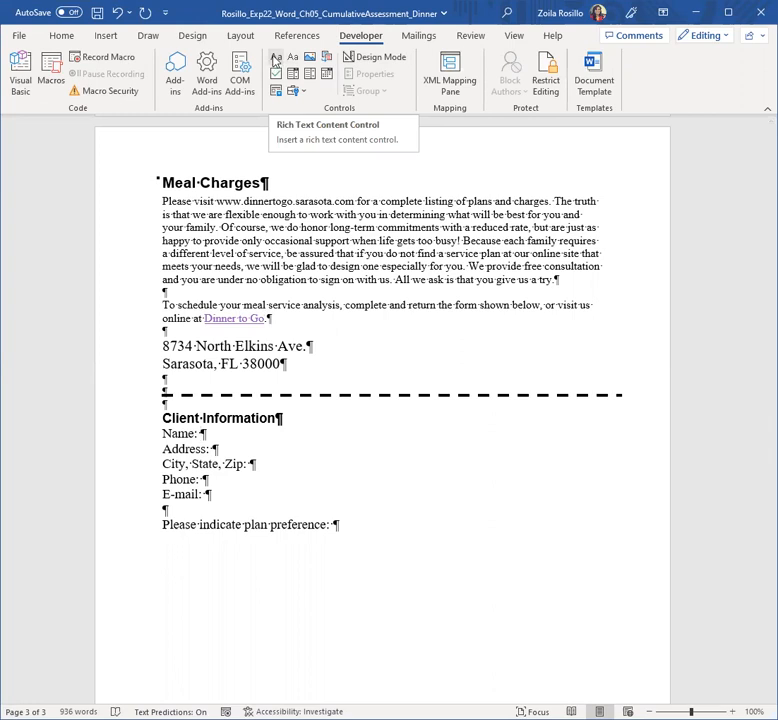
{"action": "left_click", "coordinate": [276, 58]}
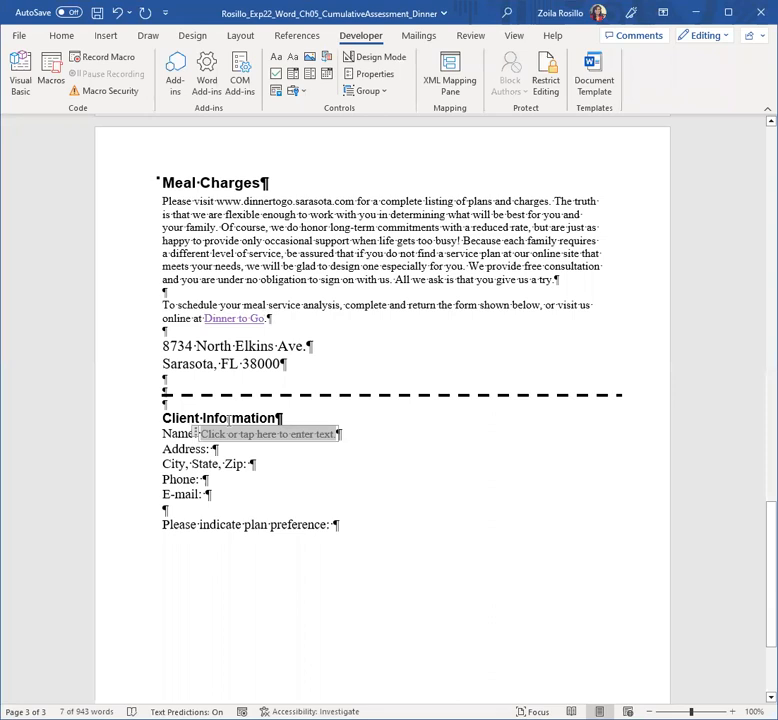
{"action": "left_click", "coordinate": [210, 449]}
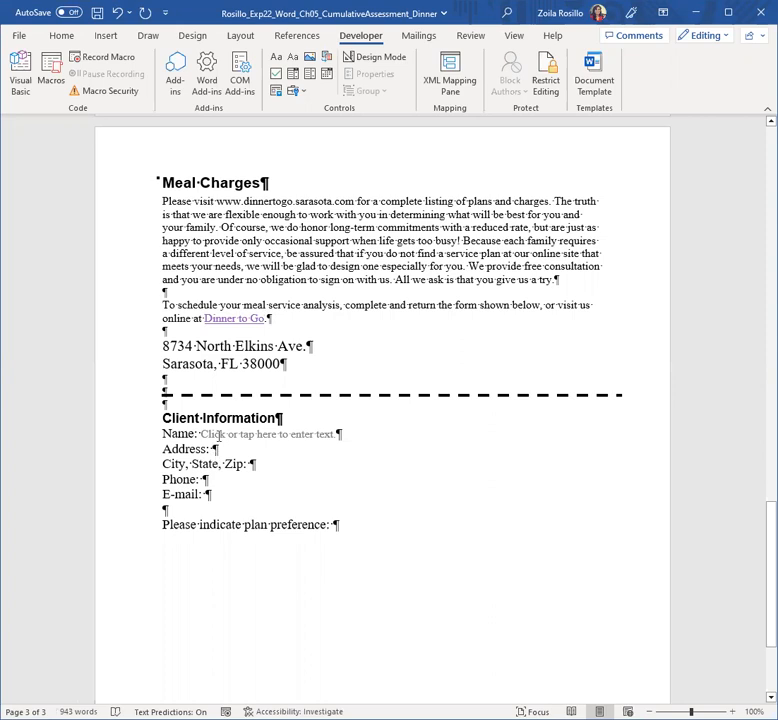
{"action": "left_click", "coordinate": [291, 56]}
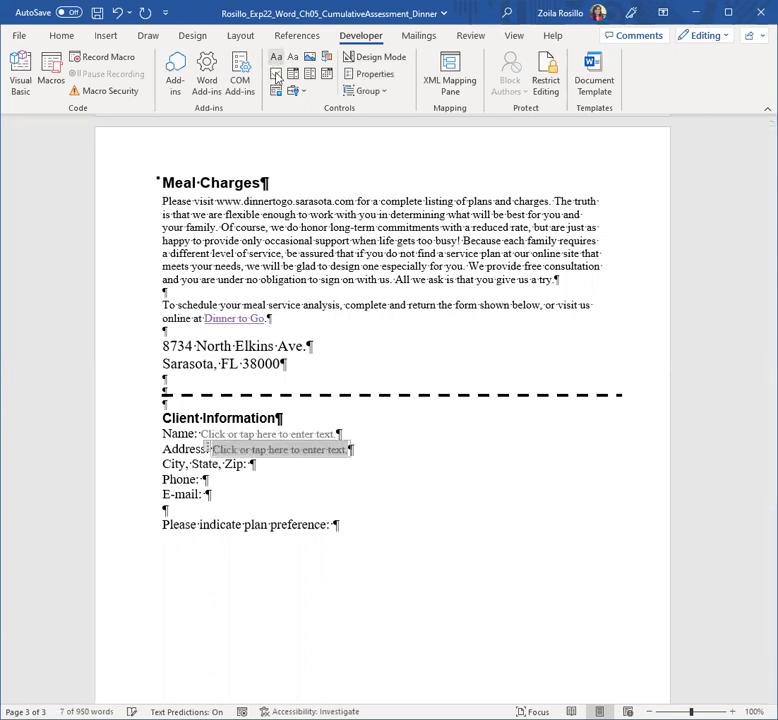
Step: Add text content controls after City, State, Zip and Phone, and attempt one after E-mail
{"action": "left_click", "coordinate": [328, 500]}
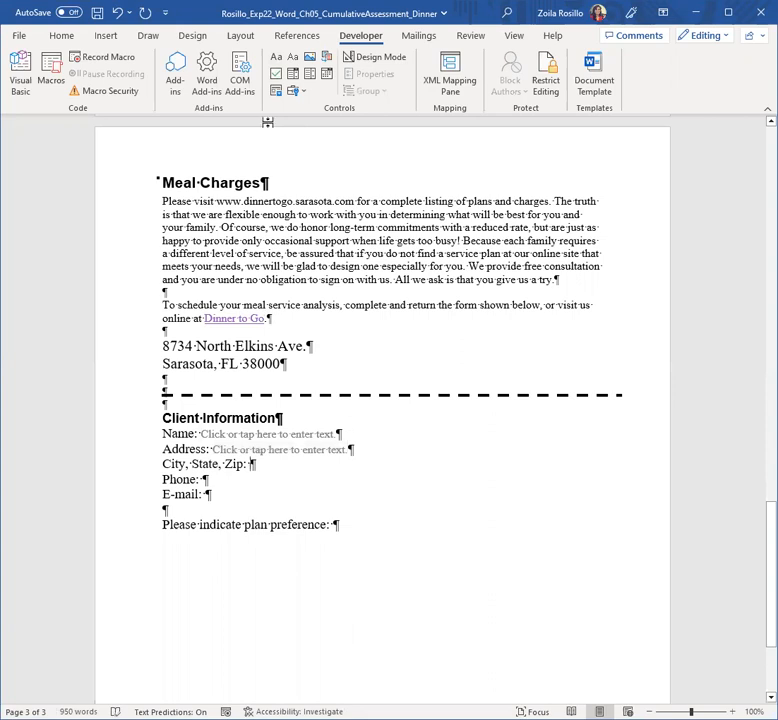
{"action": "left_click", "coordinate": [291, 57]}
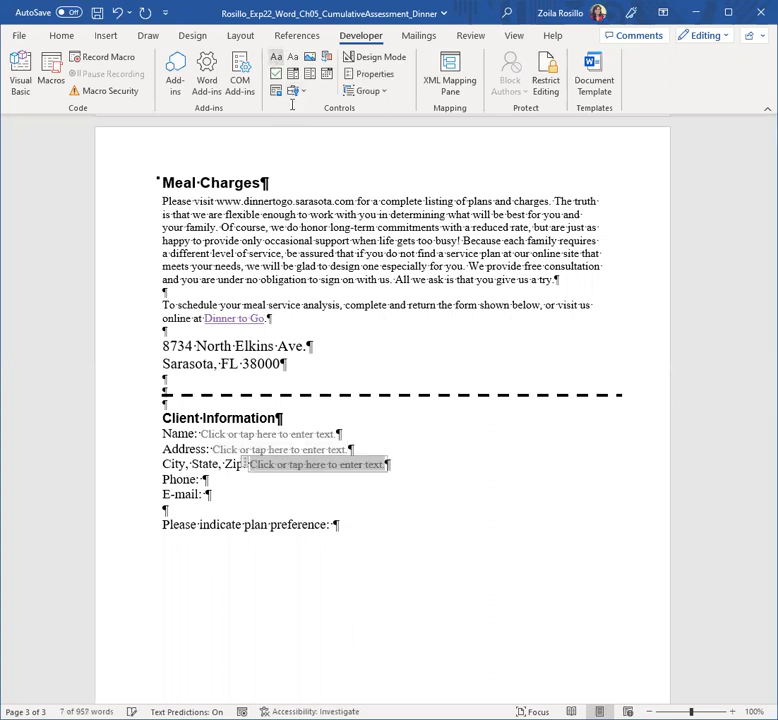
{"action": "left_click", "coordinate": [198, 480]}
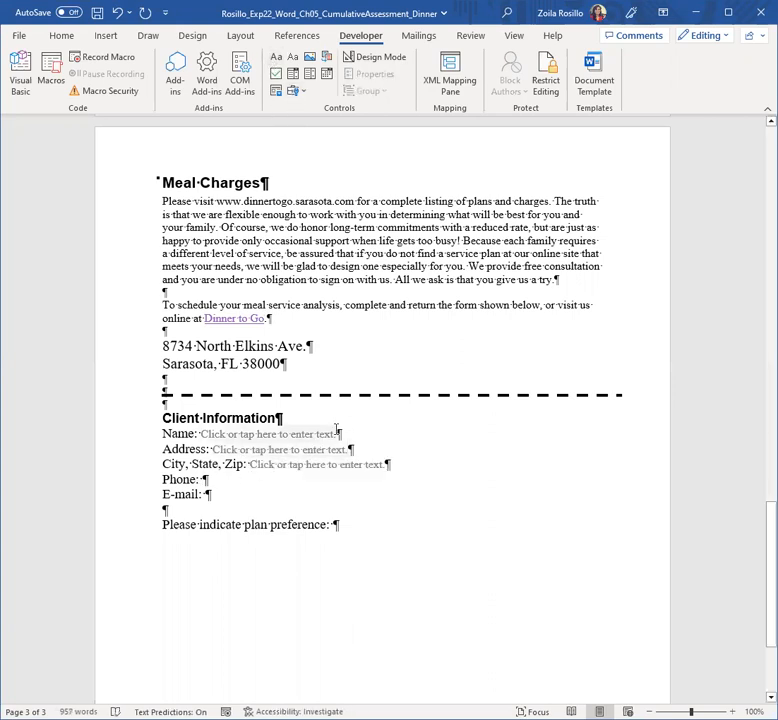
{"action": "left_click", "coordinate": [276, 60]}
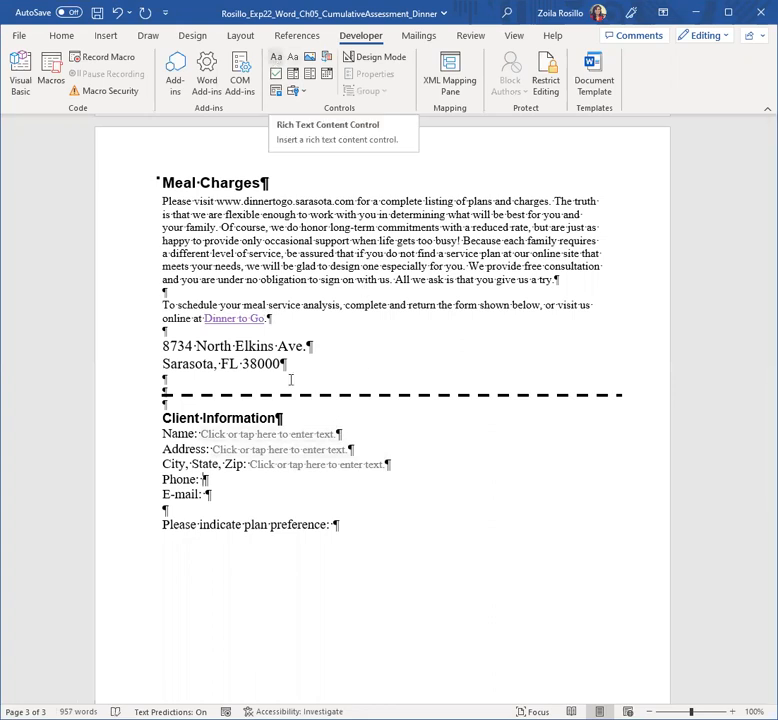
{"action": "left_click", "coordinate": [208, 494]}
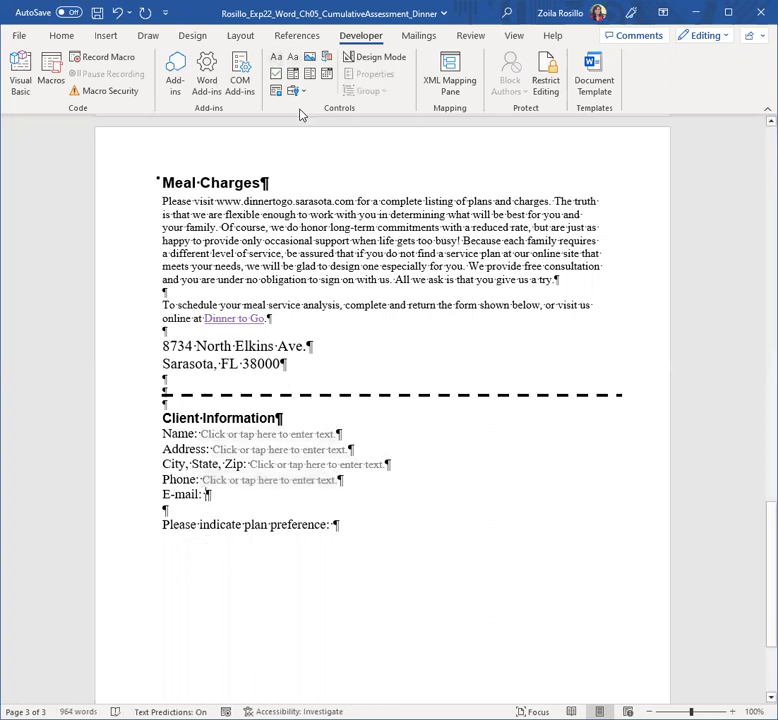
{"action": "left_click", "coordinate": [276, 60]}
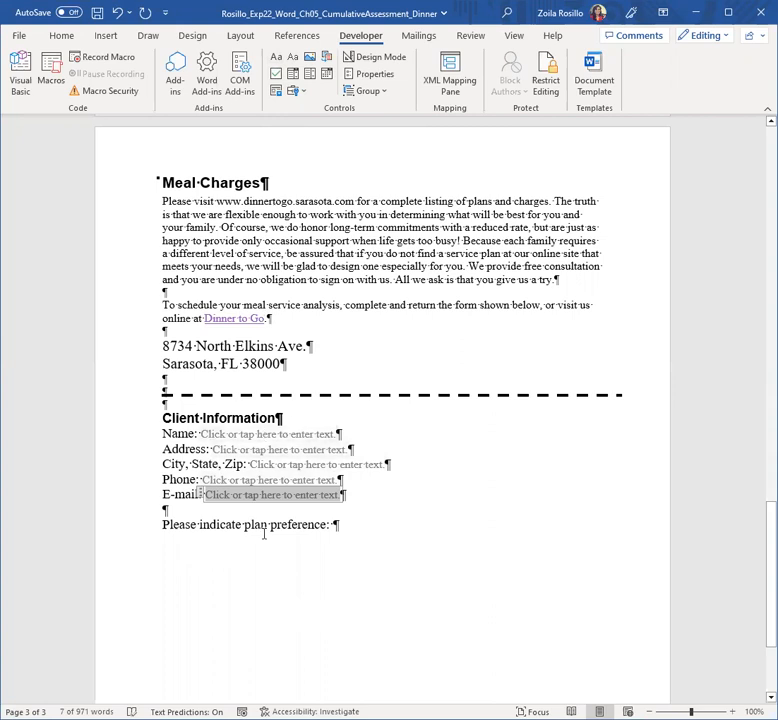
{"action": "scroll", "coordinate": [265, 535], "scroll_direction": "down", "scroll_amount": 1}
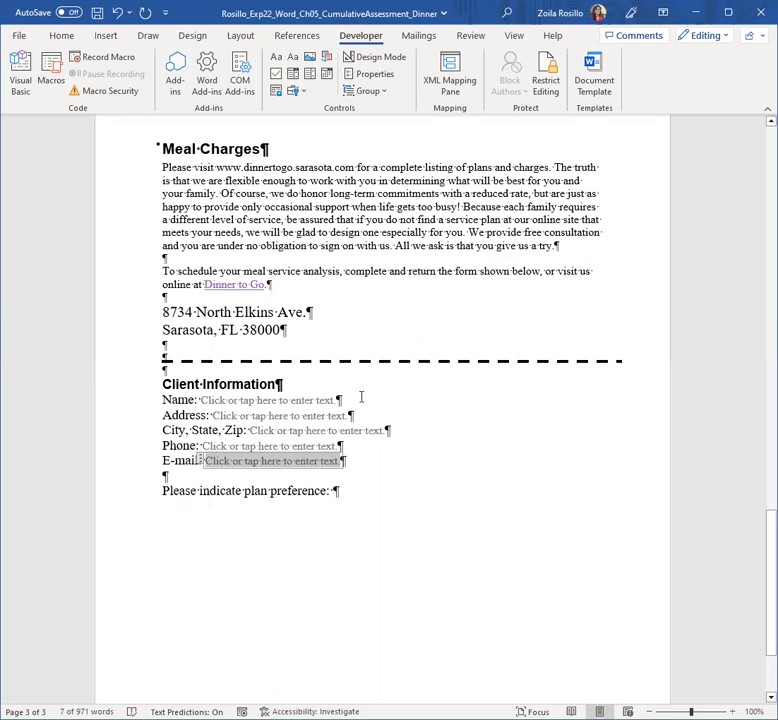
{"action": "scroll", "coordinate": [377, 444], "scroll_direction": "down", "scroll_amount": 1}
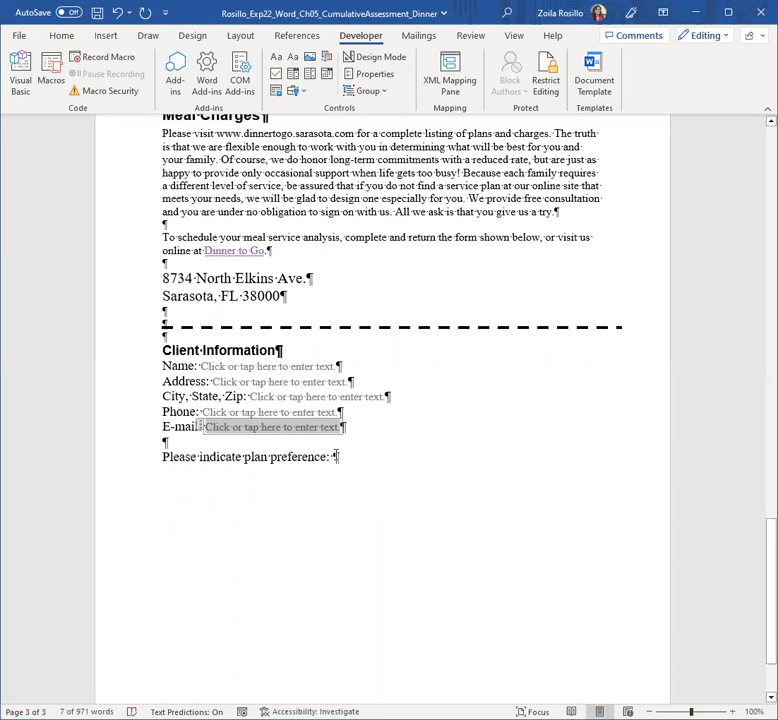
{"action": "left_click", "coordinate": [337, 457]}
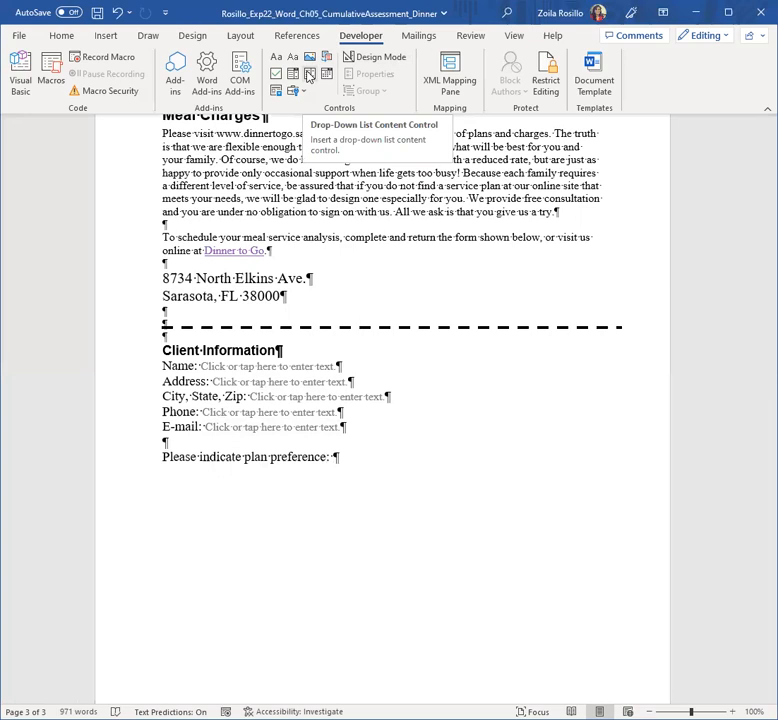
Step: Insert a drop-down list control after 'preference:' and open its Content Control Properties
{"action": "left_click", "coordinate": [309, 76]}
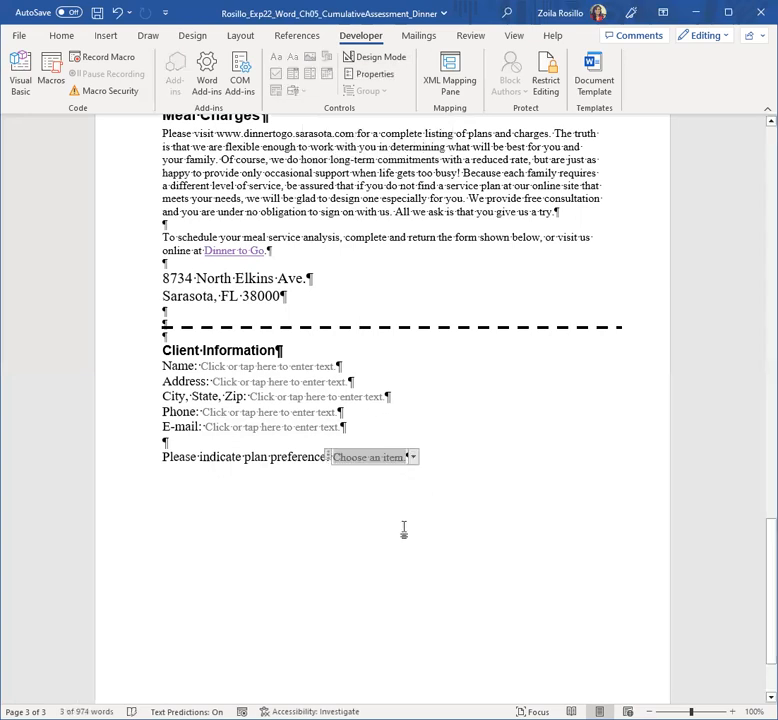
{"action": "left_click", "coordinate": [413, 458]}
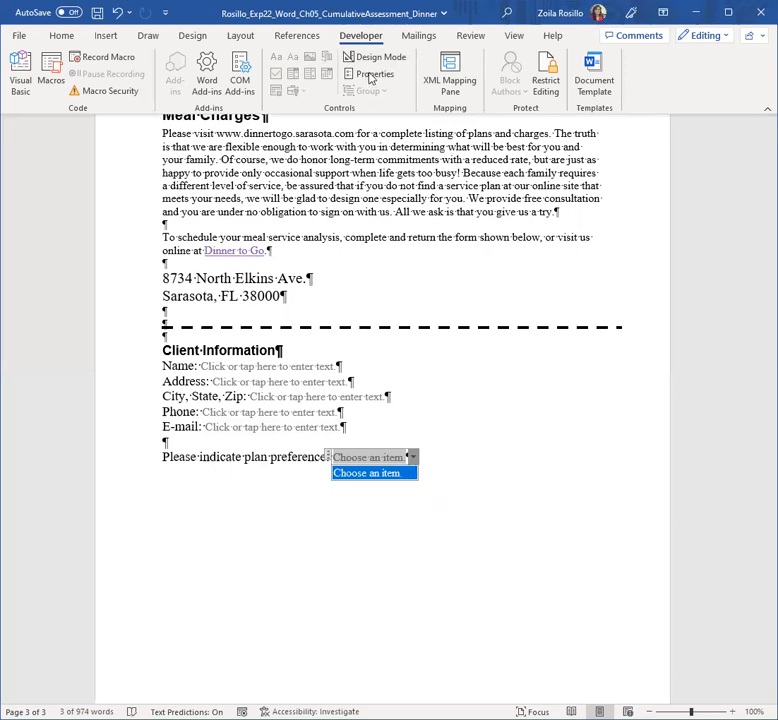
{"action": "left_click", "coordinate": [370, 75]}
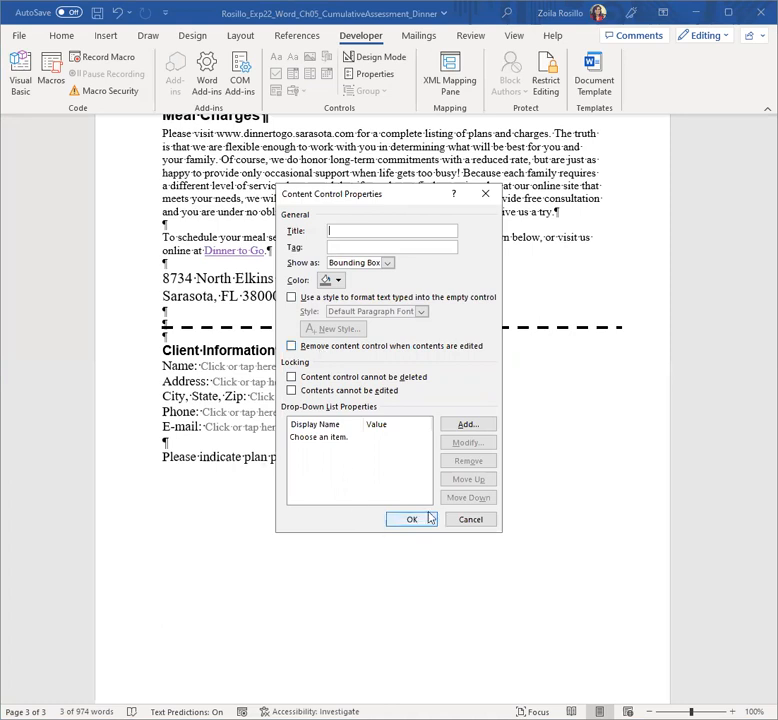
Step: Add Weekly Dinner, Dinner Party at Home and Dinner at Home with Wine as drop-down entries, then confirm
{"action": "left_click", "coordinate": [470, 426]}
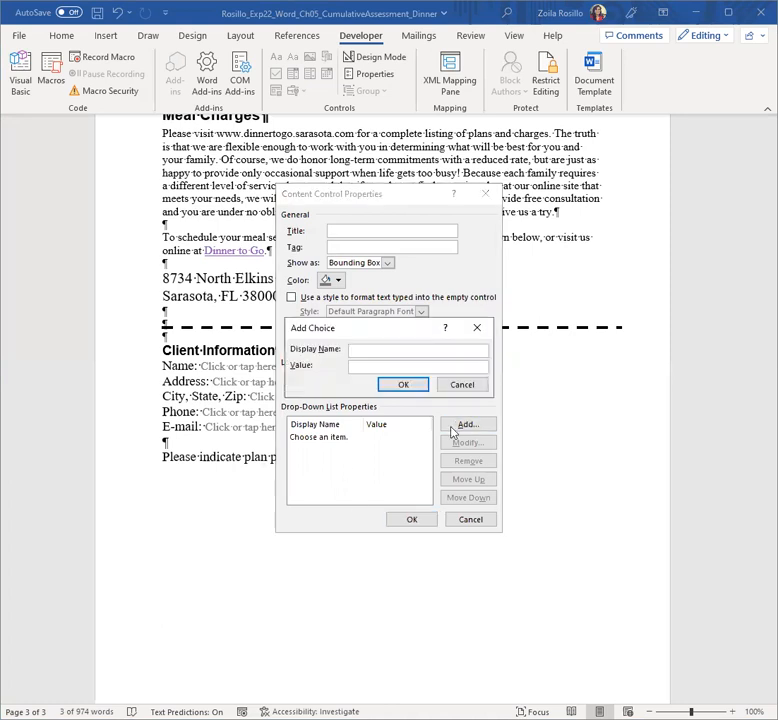
{"action": "type", "text": "Weekly Dinner"}
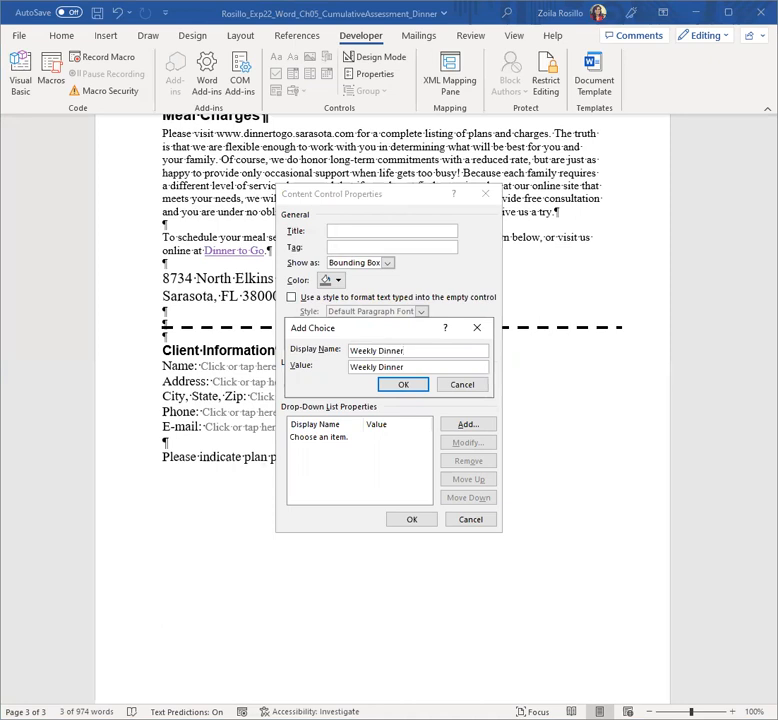
{"action": "left_click", "coordinate": [388, 386]}
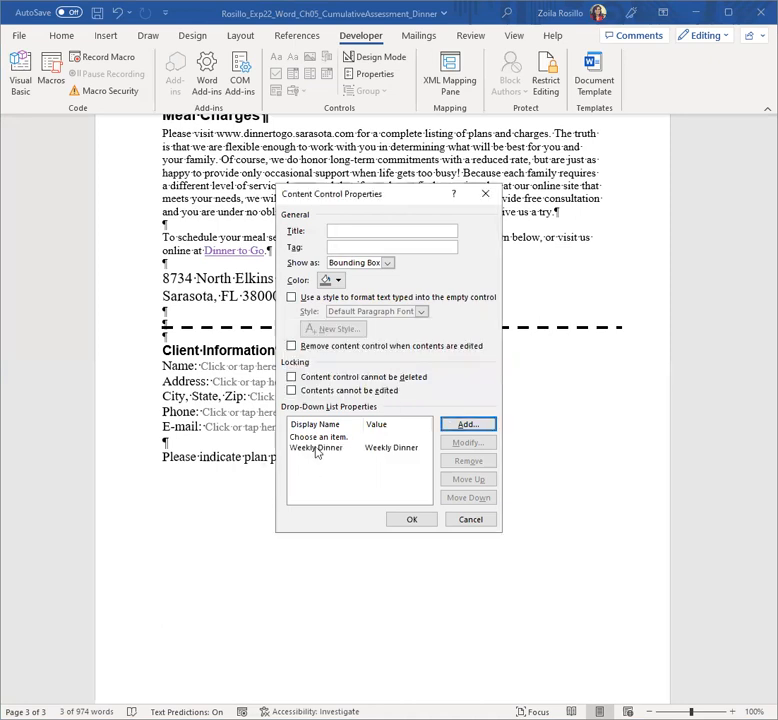
{"action": "left_click", "coordinate": [470, 426]}
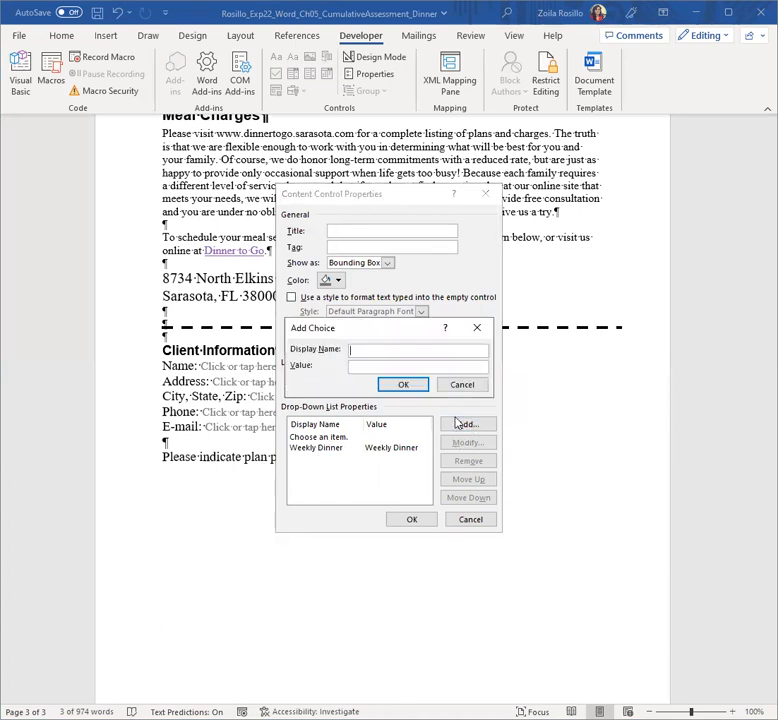
{"action": "type", "text": "Dinner Party at Home"}
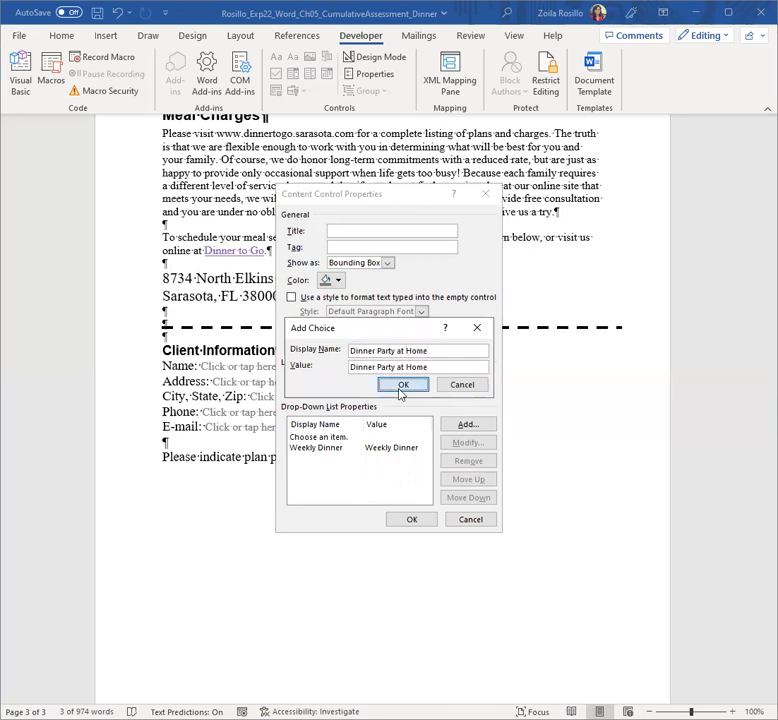
{"action": "key", "text": "Return"}
{"action": "left_click", "coordinate": [470, 430]}
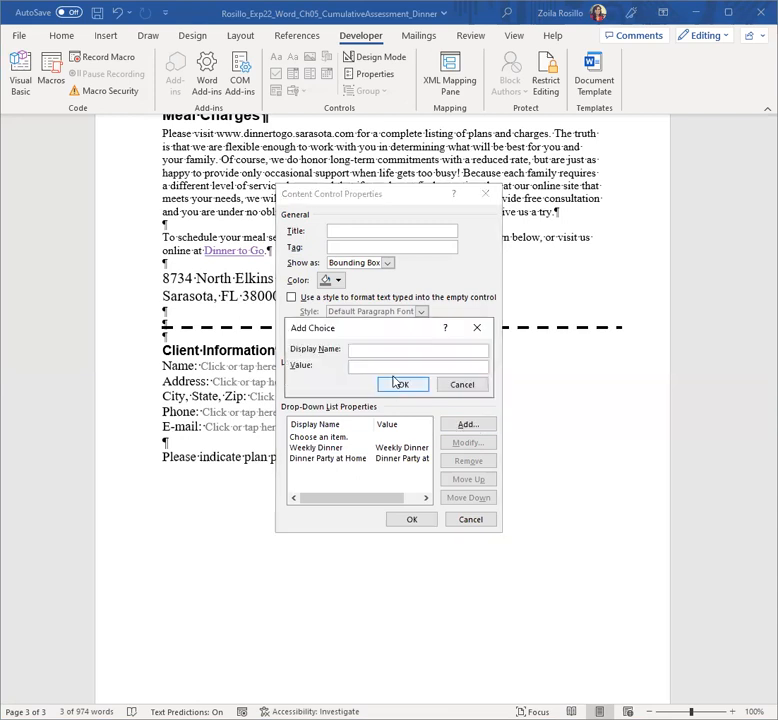
{"action": "type", "text": "Dinner at"}
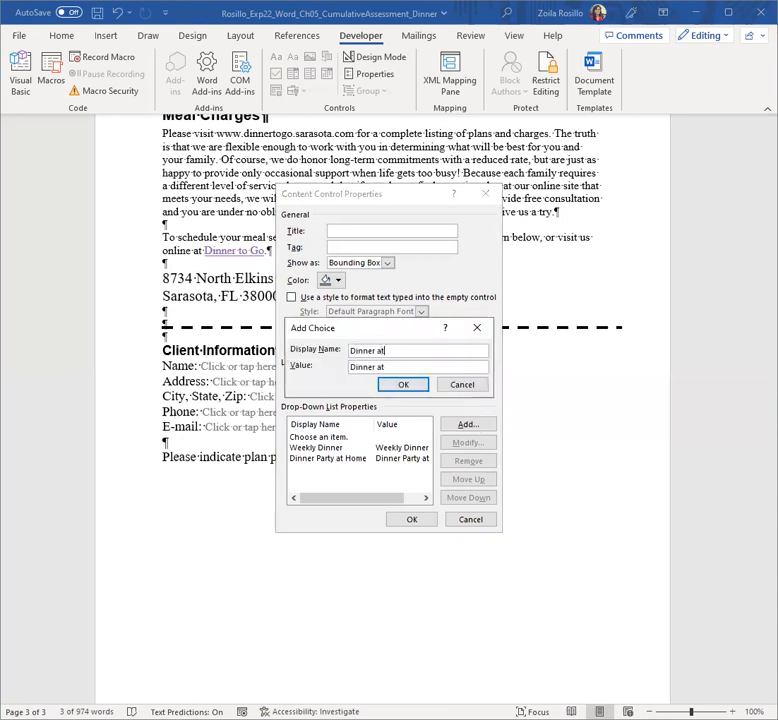
{"action": "type", "text": " Home with Wine"}
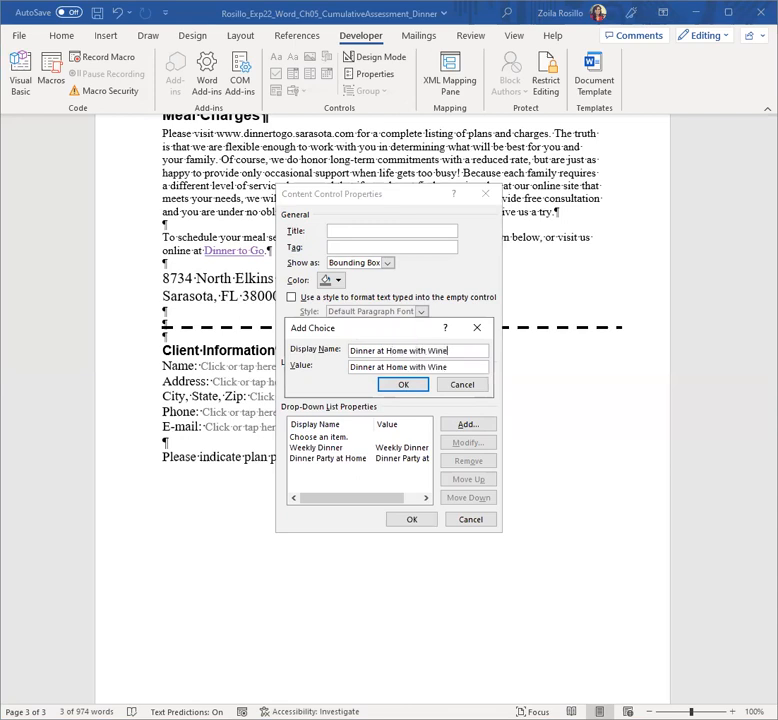
{"action": "key", "text": "Return"}
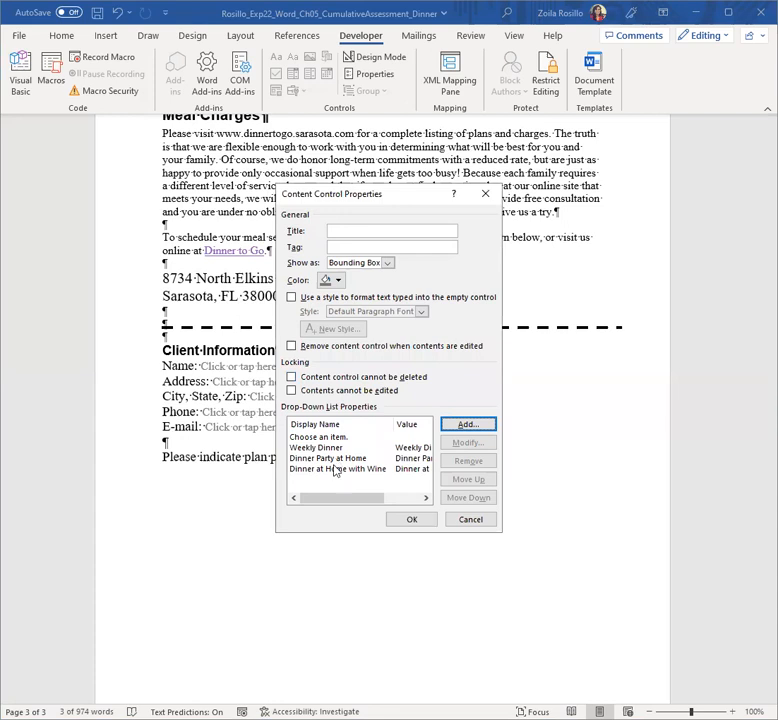
{"action": "left_click", "coordinate": [412, 521]}
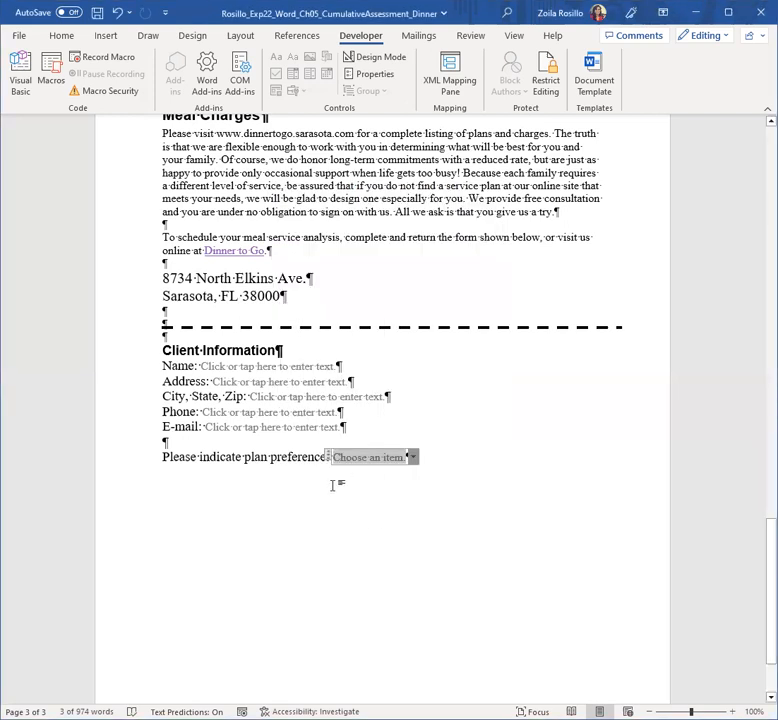
{"action": "left_click", "coordinate": [414, 460]}
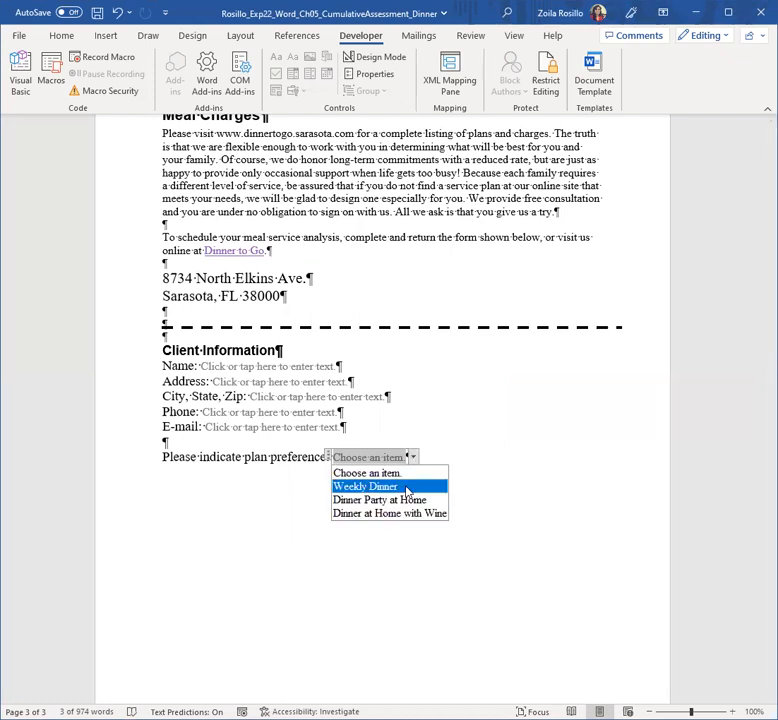
{"action": "key", "text": "Escape"}
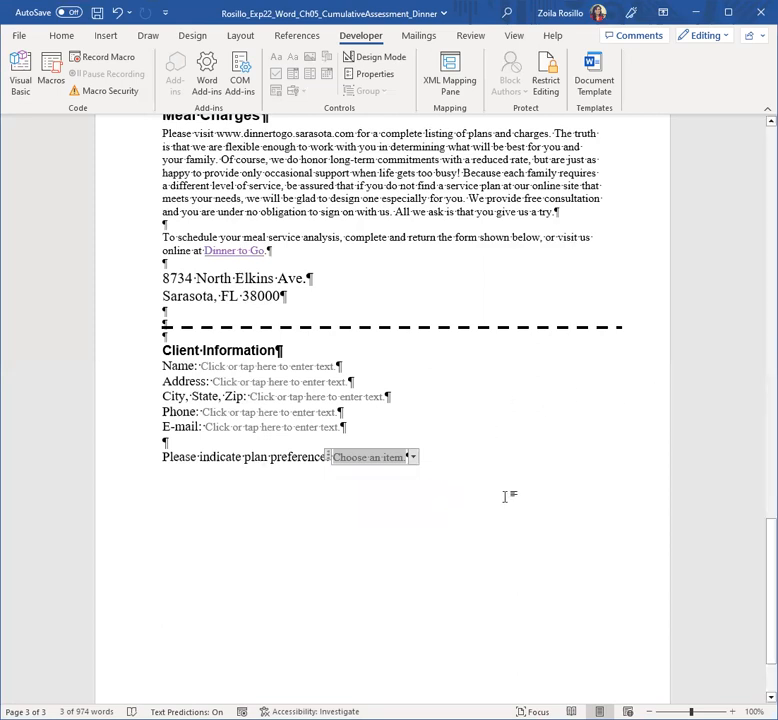
{"action": "scroll", "coordinate": [488, 486], "scroll_direction": "down", "scroll_amount": 1}
{"action": "scroll", "coordinate": [488, 486], "scroll_direction": "up", "scroll_amount": 10}
{"action": "scroll", "coordinate": [488, 478], "scroll_direction": "down", "scroll_amount": 10}
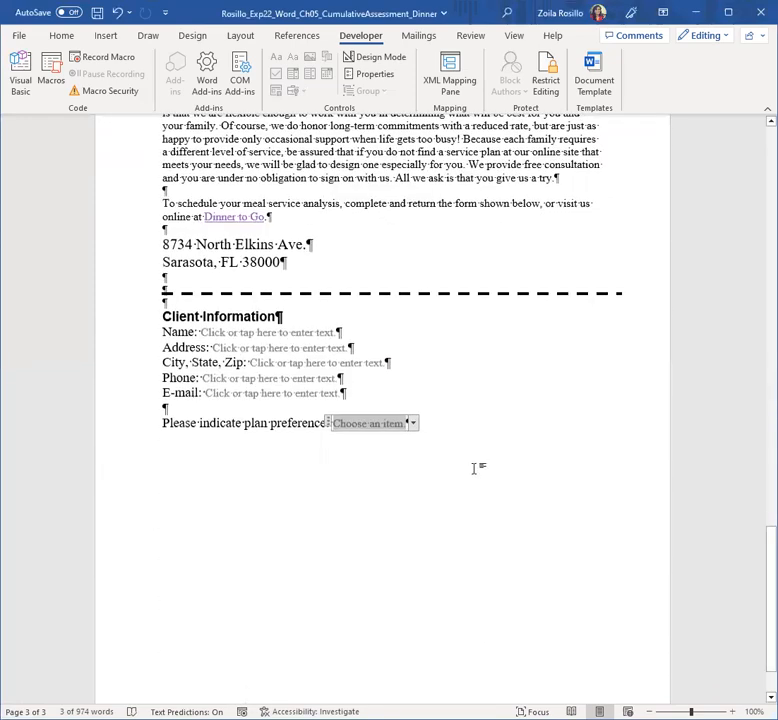
{"action": "scroll", "coordinate": [477, 468], "scroll_direction": "up", "scroll_amount": 3}
{"action": "scroll", "coordinate": [468, 464], "scroll_direction": "up", "scroll_amount": 10}
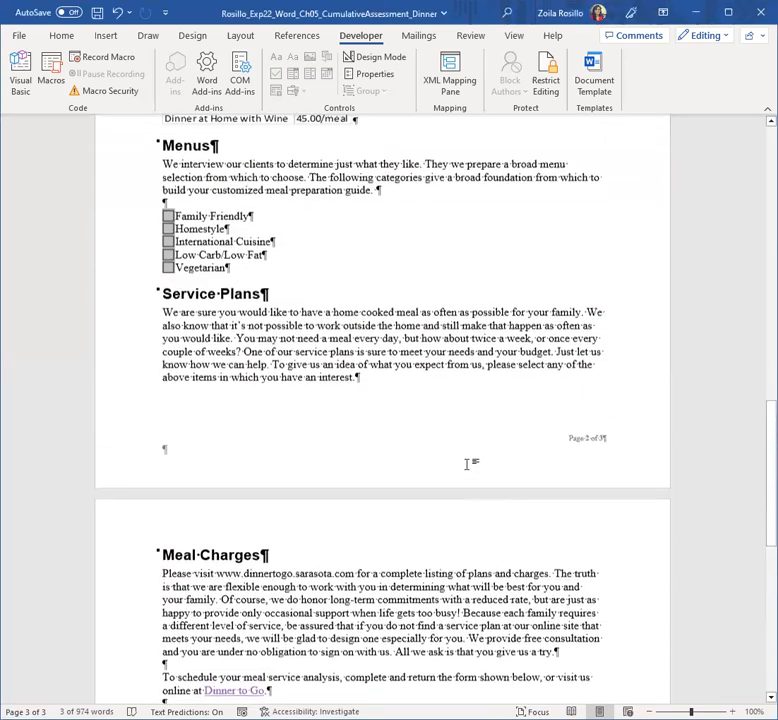
{"action": "scroll", "coordinate": [468, 464], "scroll_direction": "up", "scroll_amount": 2}
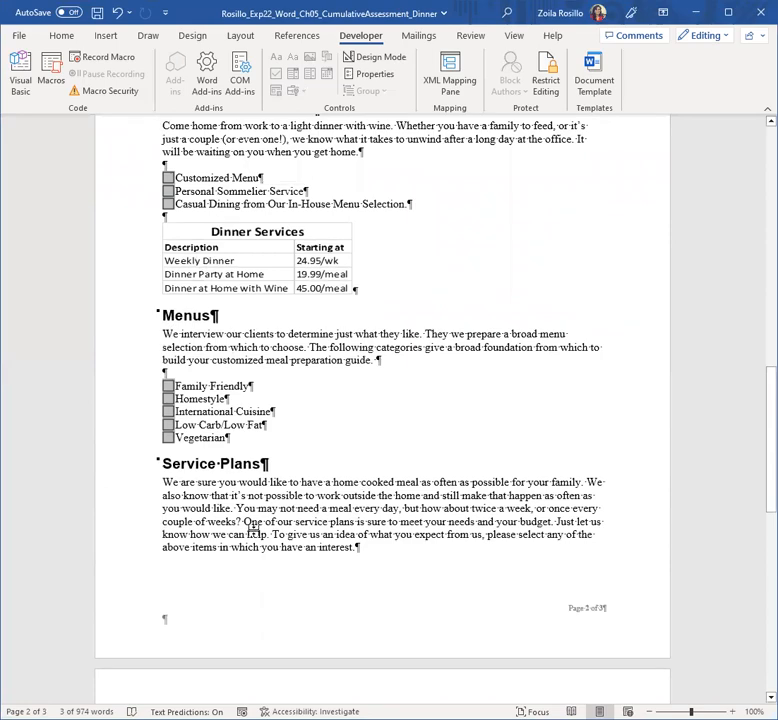
{"action": "scroll", "coordinate": [246, 540], "scroll_direction": "down", "scroll_amount": 10}
{"action": "scroll", "coordinate": [248, 548], "scroll_direction": "down", "scroll_amount": 6}
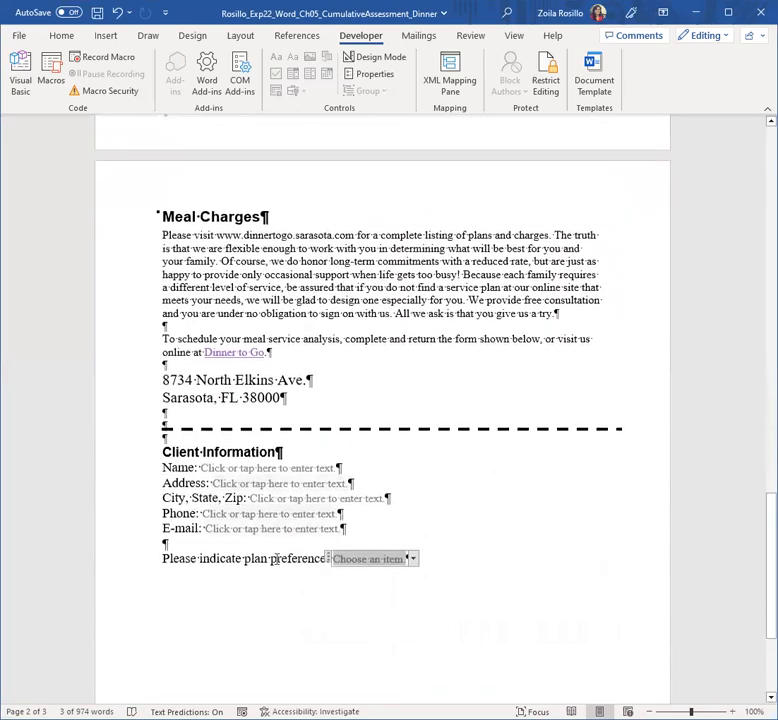
{"action": "scroll", "coordinate": [279, 520], "scroll_direction": "up", "scroll_amount": 4}
{"action": "scroll", "coordinate": [281, 513], "scroll_direction": "up", "scroll_amount": 16}
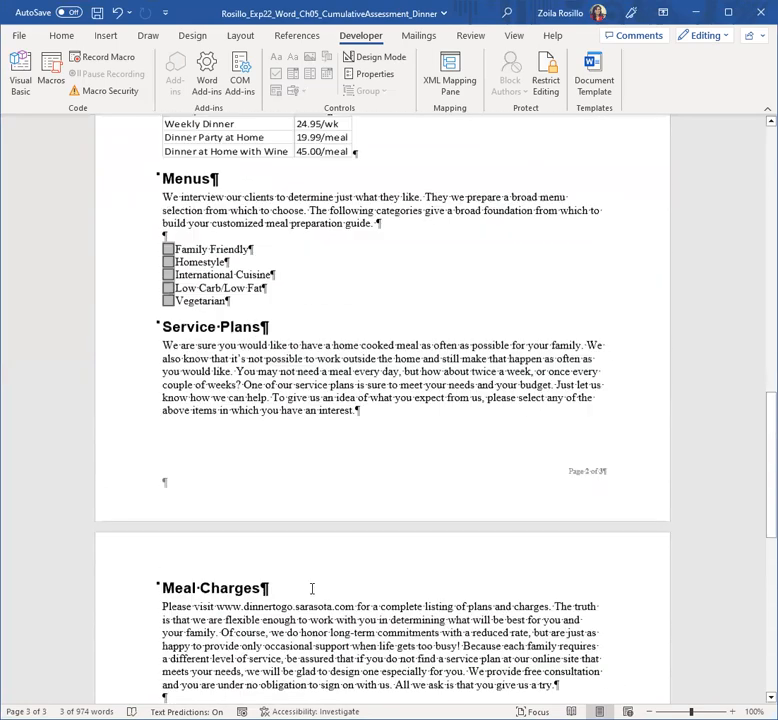
{"action": "scroll", "coordinate": [316, 408], "scroll_direction": "up", "scroll_amount": 6}
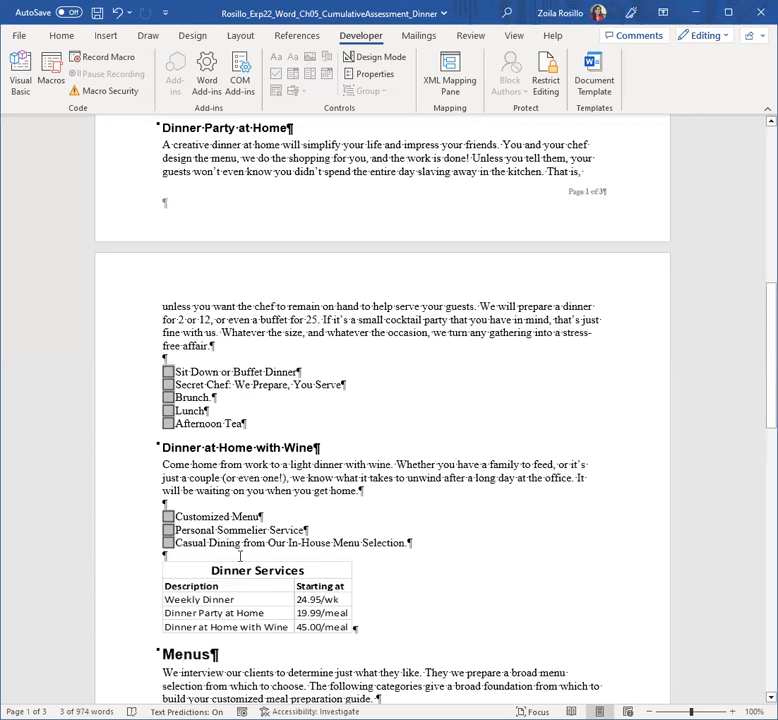
{"action": "scroll", "coordinate": [240, 552], "scroll_direction": "down", "scroll_amount": 10}
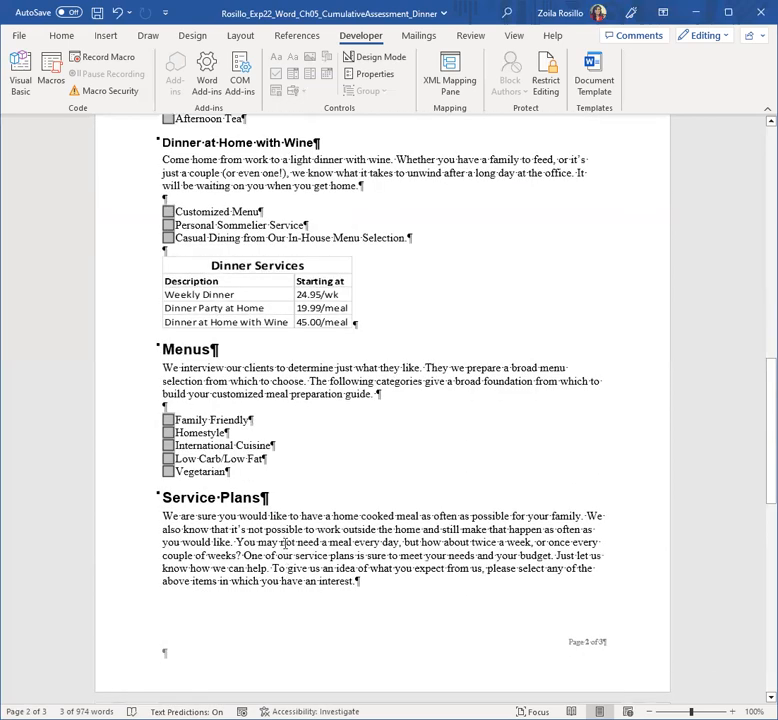
{"action": "scroll", "coordinate": [284, 545], "scroll_direction": "down", "scroll_amount": 14}
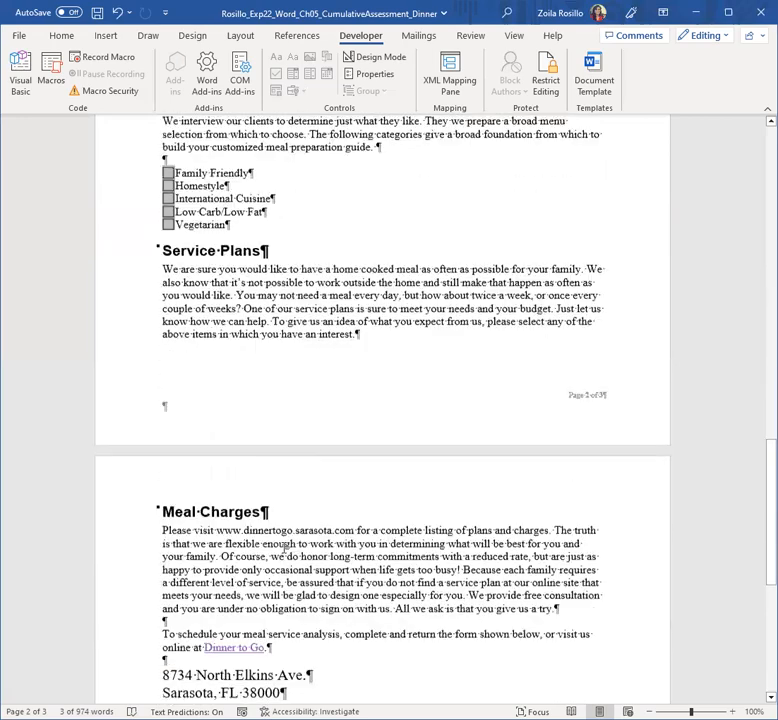
{"action": "scroll", "coordinate": [284, 547], "scroll_direction": "down", "scroll_amount": 1}
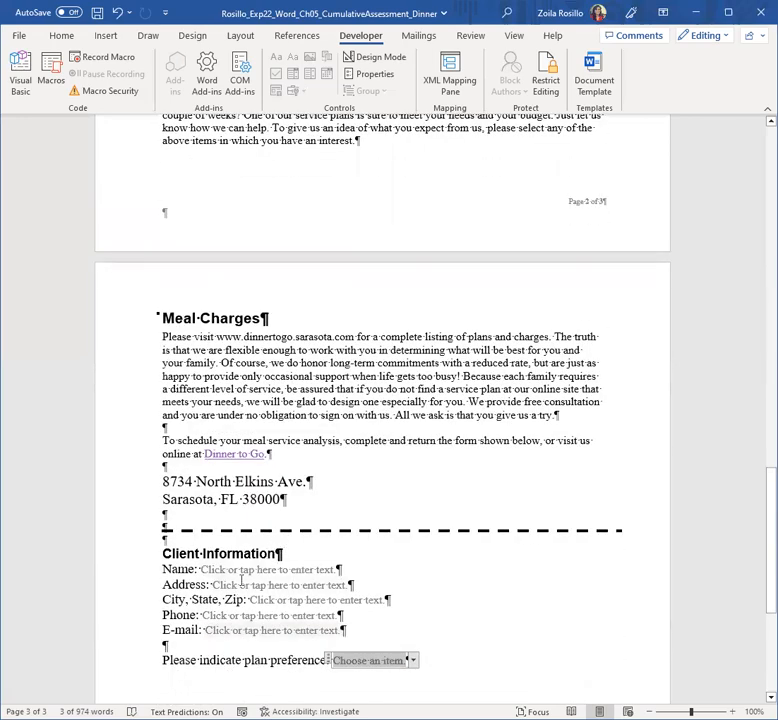
{"action": "left_click", "coordinate": [243, 569]}
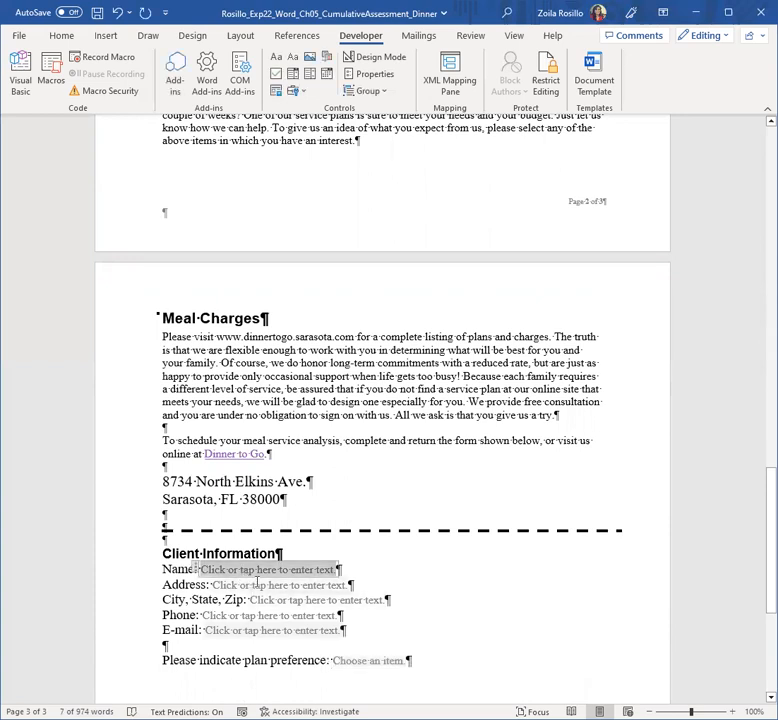
{"action": "left_click", "coordinate": [257, 584]}
{"action": "scroll", "coordinate": [257, 585], "scroll_direction": "up", "scroll_amount": 3}
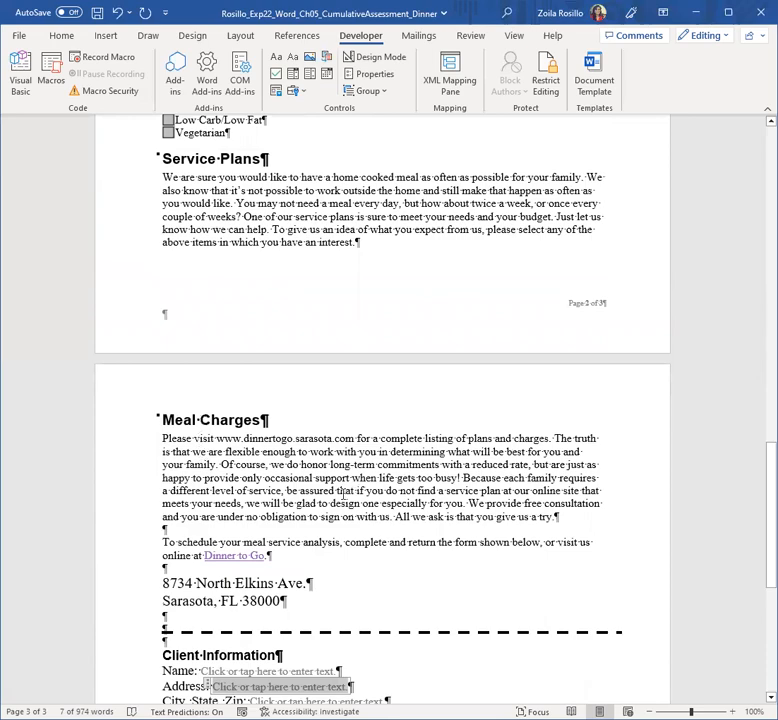
{"action": "scroll", "coordinate": [345, 490], "scroll_direction": "up", "scroll_amount": 1}
{"action": "scroll", "coordinate": [345, 494], "scroll_direction": "up", "scroll_amount": 9}
{"action": "scroll", "coordinate": [358, 493], "scroll_direction": "down", "scroll_amount": 6}
{"action": "scroll", "coordinate": [360, 487], "scroll_direction": "down", "scroll_amount": 15}
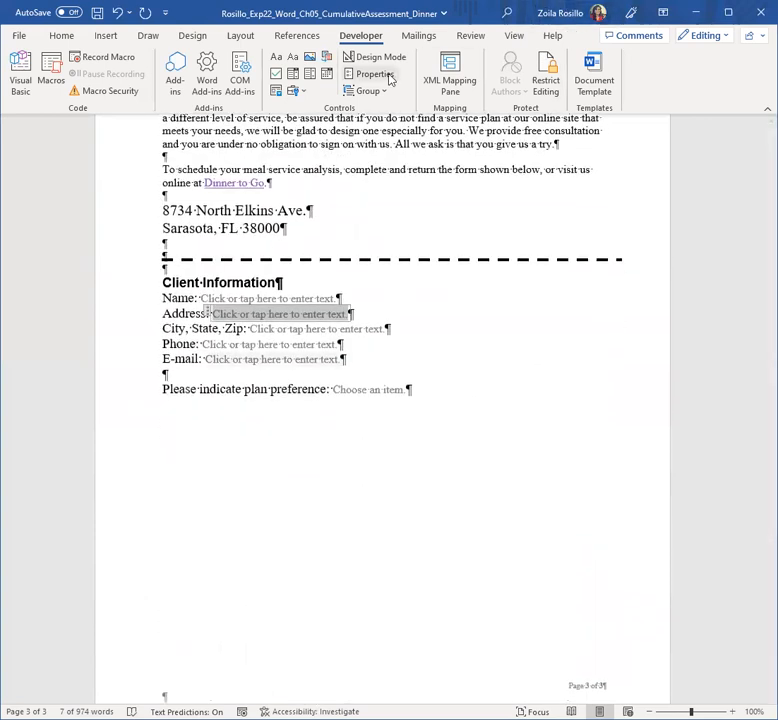
Step: Restrict editing to Filling in forms only and enforce protection with no password
{"action": "left_click", "coordinate": [548, 78]}
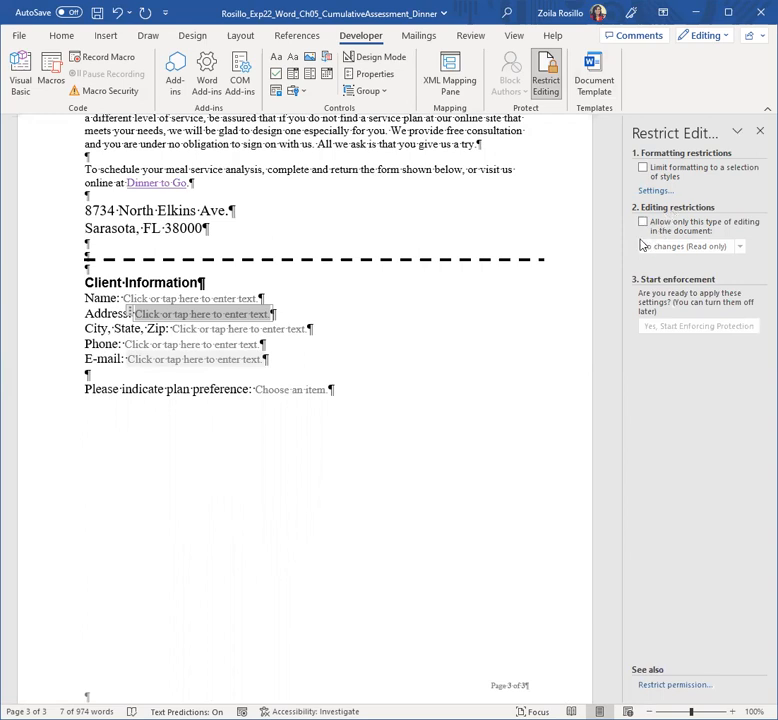
{"action": "left_click", "coordinate": [644, 223]}
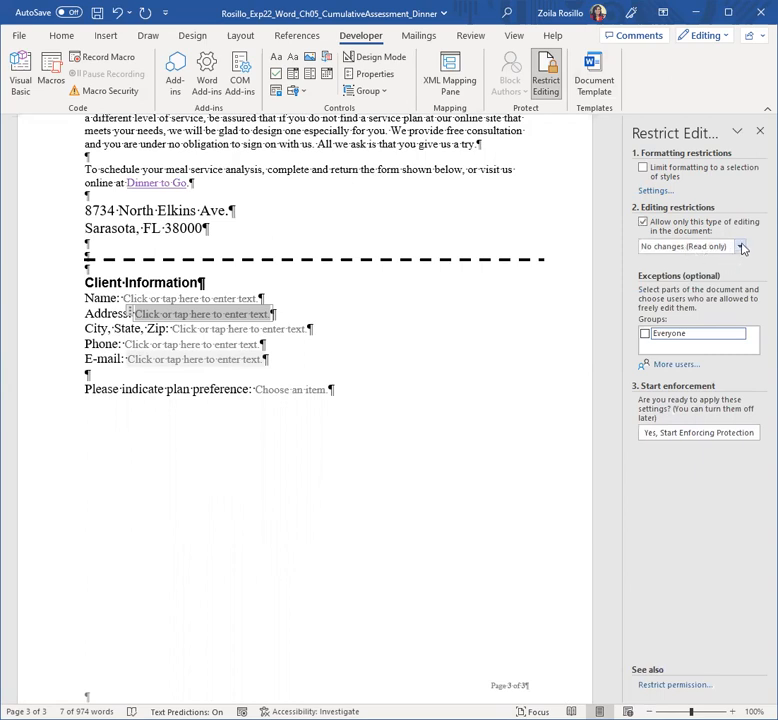
{"action": "left_click", "coordinate": [742, 247]}
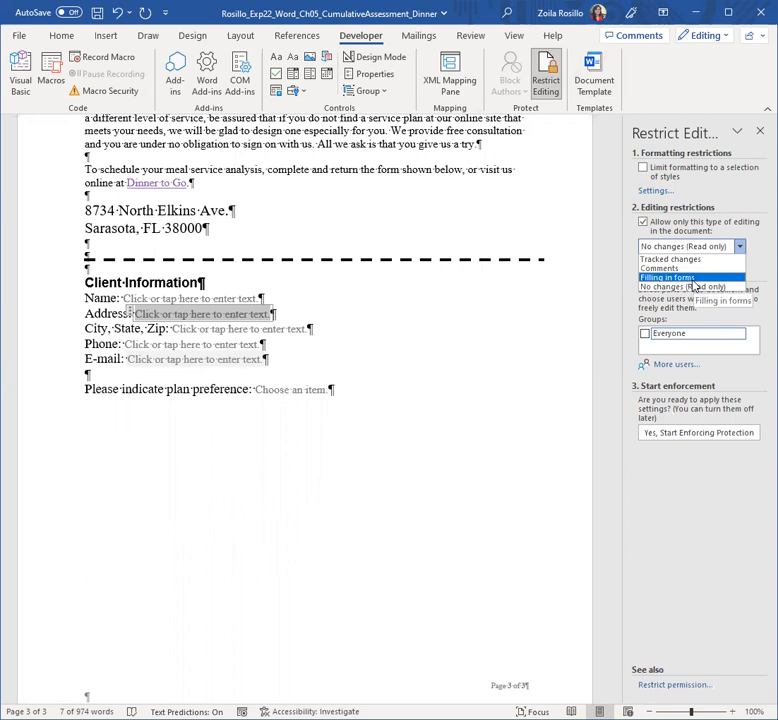
{"action": "left_click", "coordinate": [690, 278]}
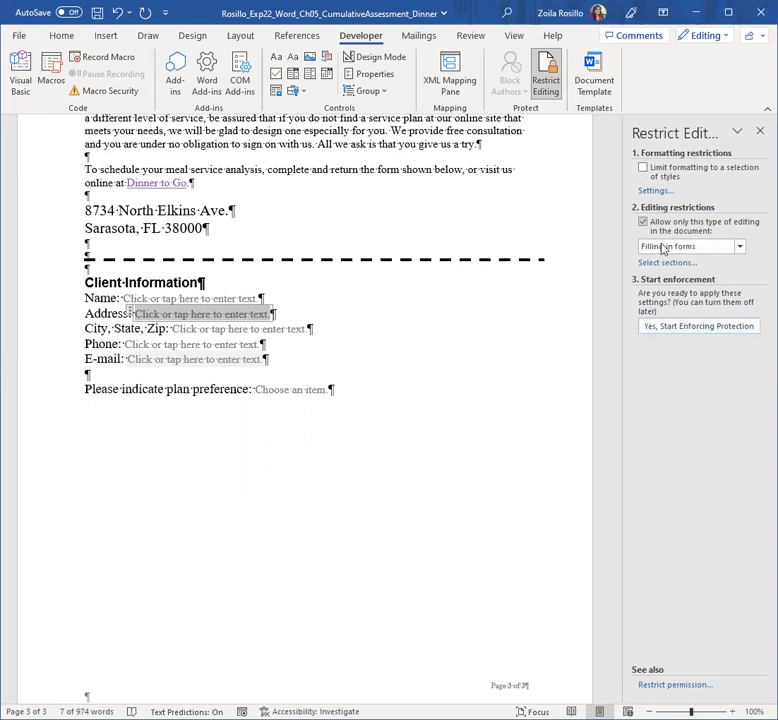
{"action": "left_click", "coordinate": [694, 327]}
{"action": "left_click", "coordinate": [456, 341]}
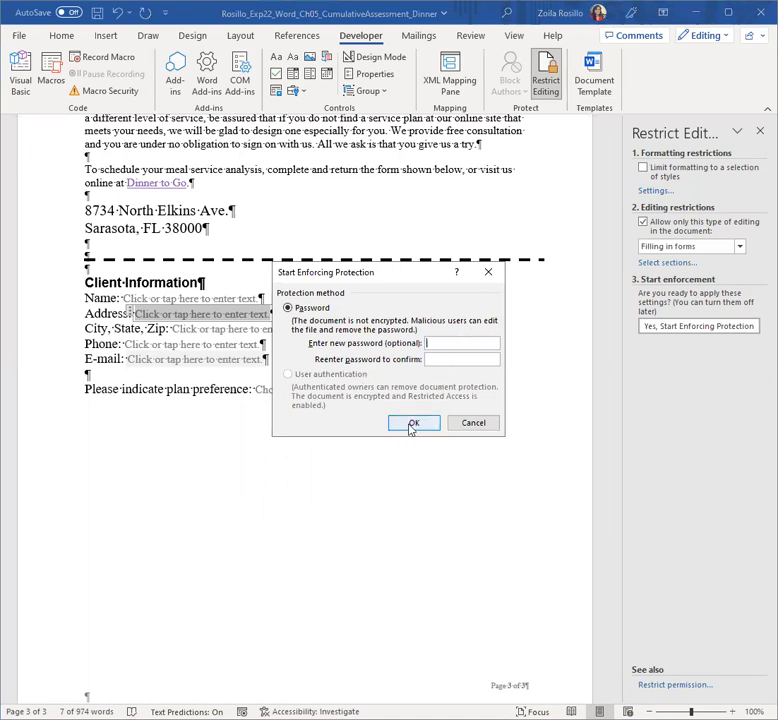
{"action": "left_click", "coordinate": [410, 424]}
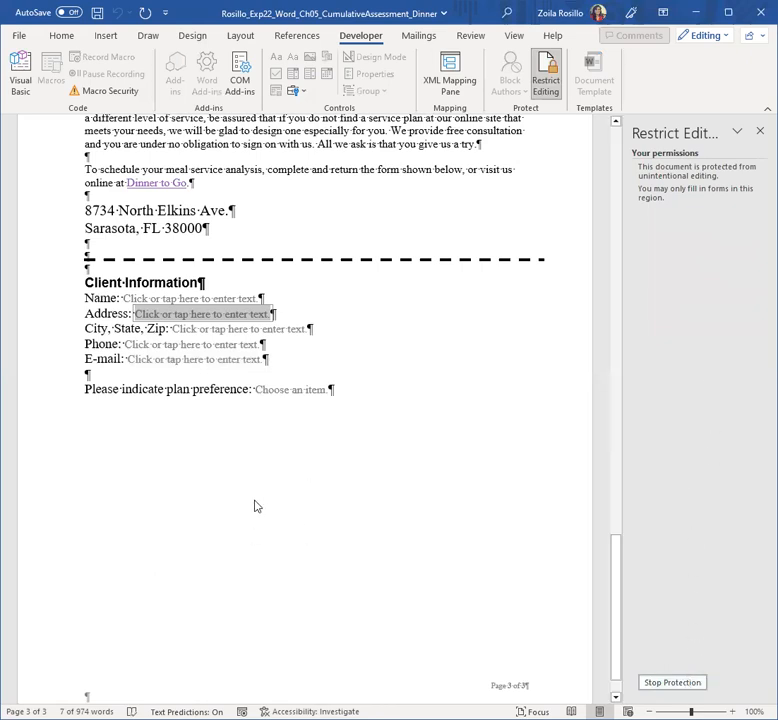
Step: Test the protected form, undo a trial entry, then enter the client's full name in Name
{"action": "scroll", "coordinate": [193, 326], "scroll_direction": "up", "scroll_amount": 1}
{"action": "scroll", "coordinate": [193, 326], "scroll_direction": "up", "scroll_amount": 4}
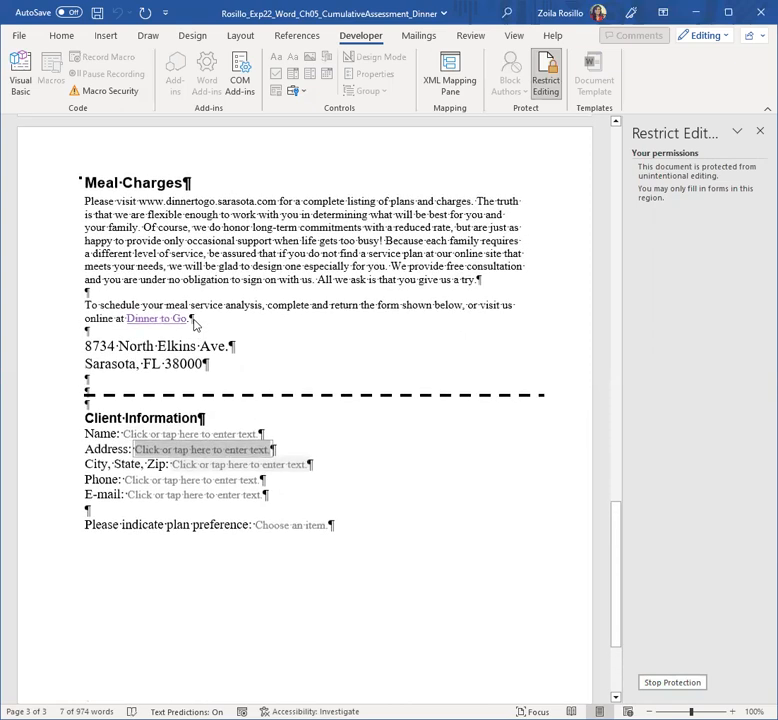
{"action": "left_click", "coordinate": [87, 201]}
{"action": "key", "text": "Tab"}
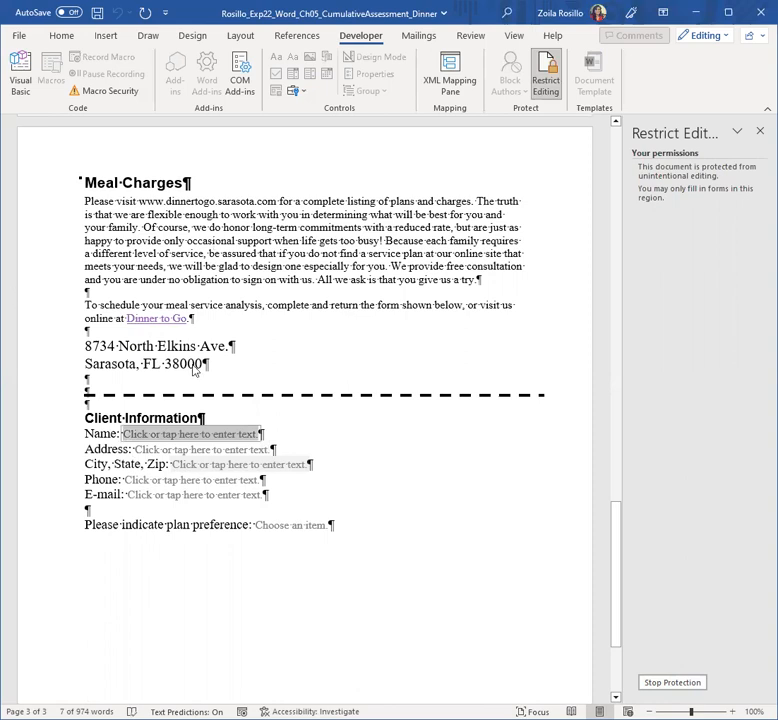
{"action": "type", "text": "gfgf"}
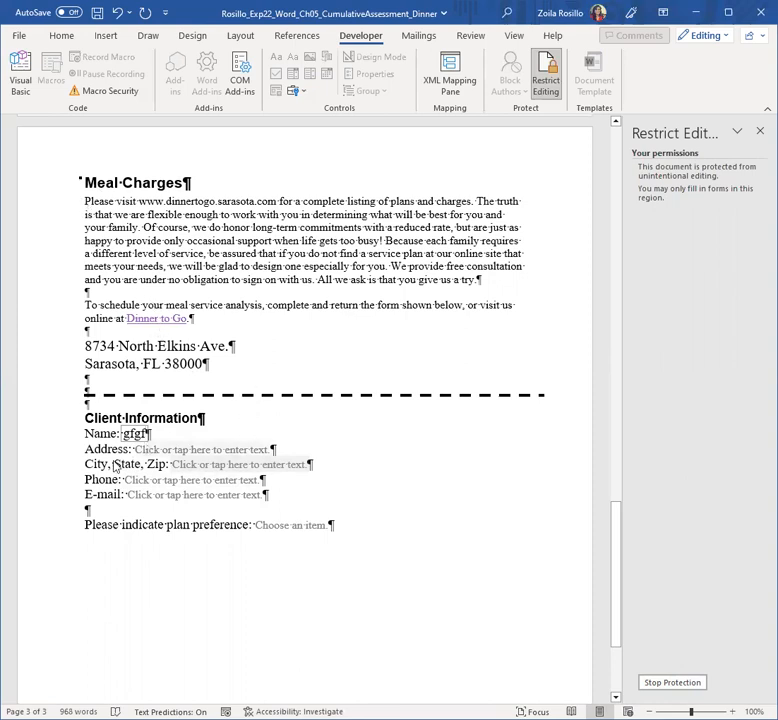
{"action": "key", "text": "ctrl+z"}
{"action": "key", "text": "ctrl+z"}
{"action": "key", "text": "ctrl+z"}
{"action": "key", "text": "ctrl+z"}
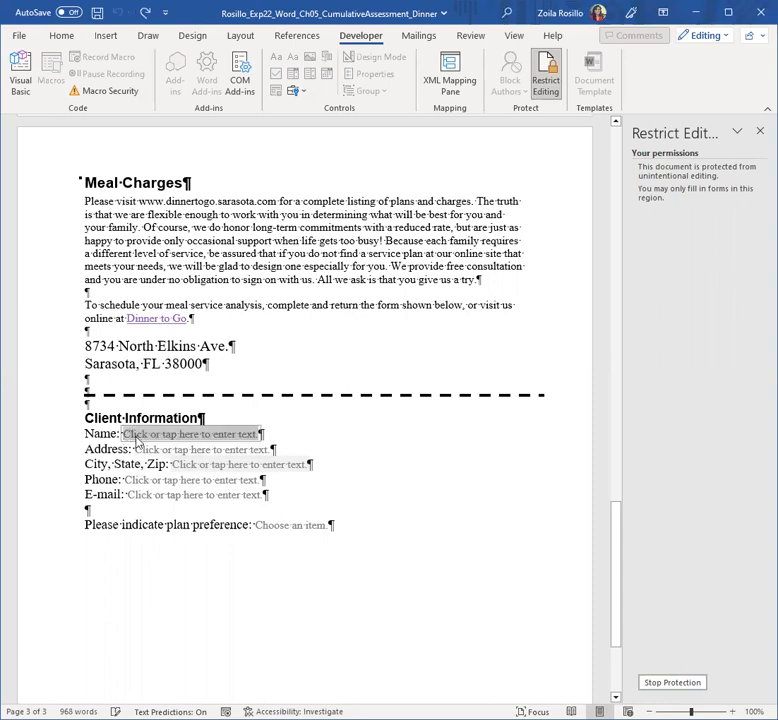
{"action": "left_click", "coordinate": [137, 437]}
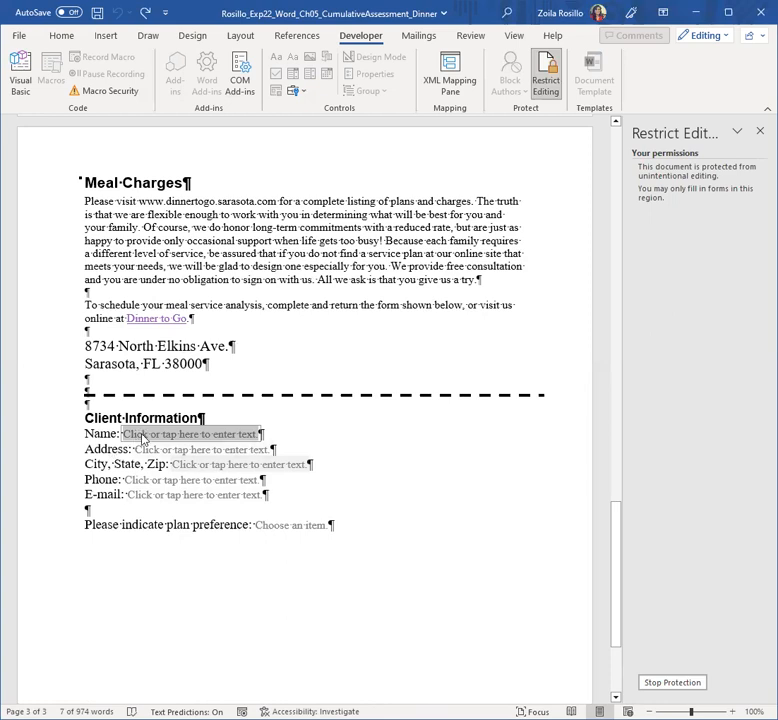
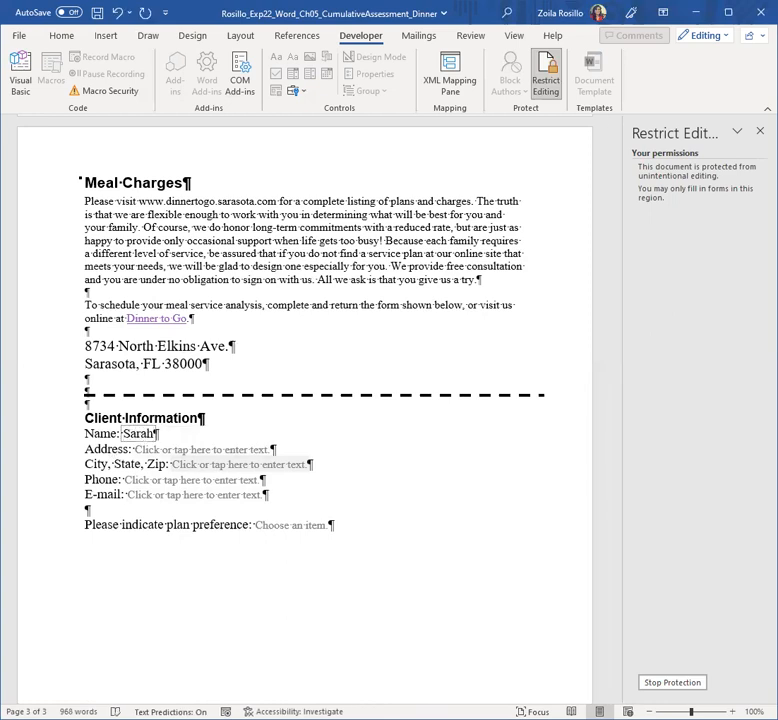
Step: Fill in the client's street address and city, state and zip fields
{"action": "left_click", "coordinate": [176, 450]}
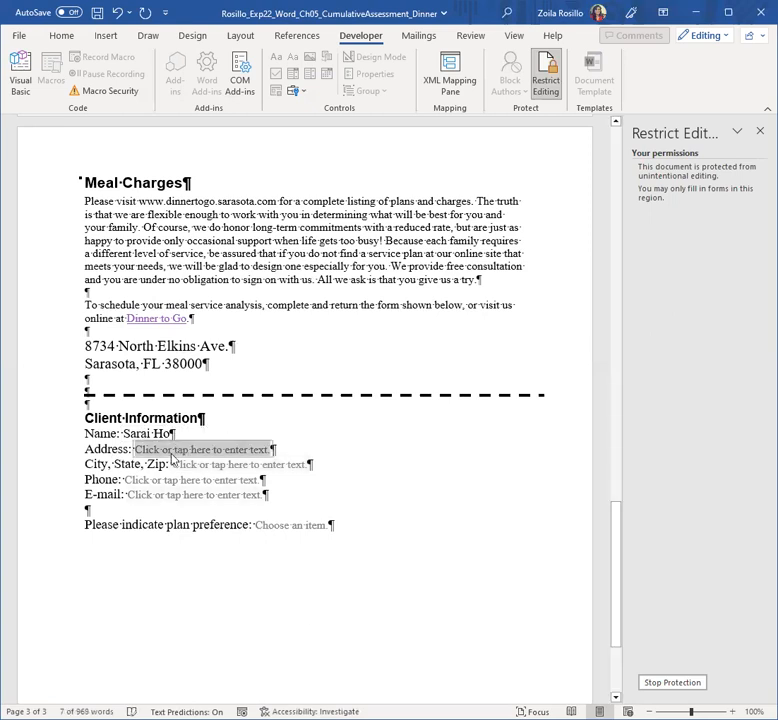
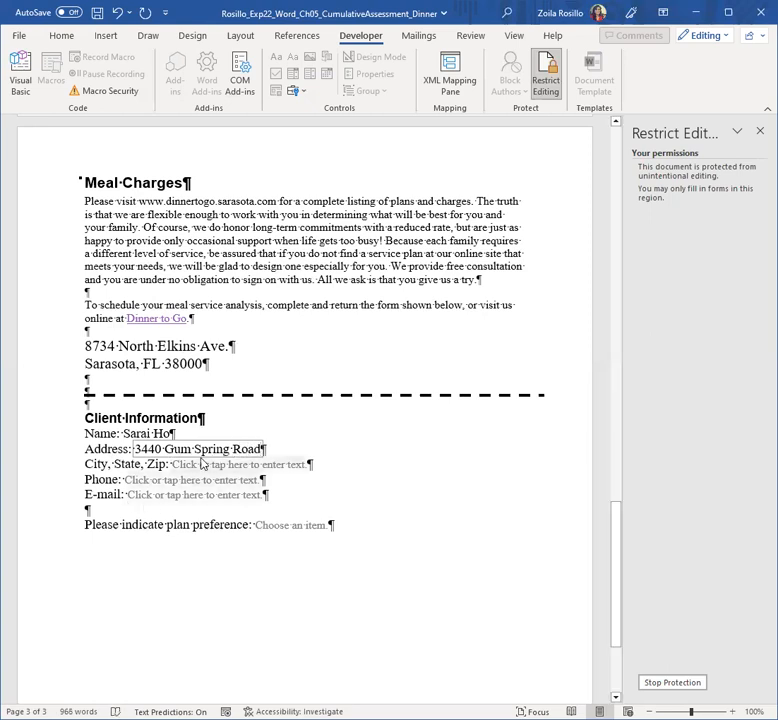
{"action": "left_click", "coordinate": [201, 466]}
{"action": "type", "text": "Cat"}
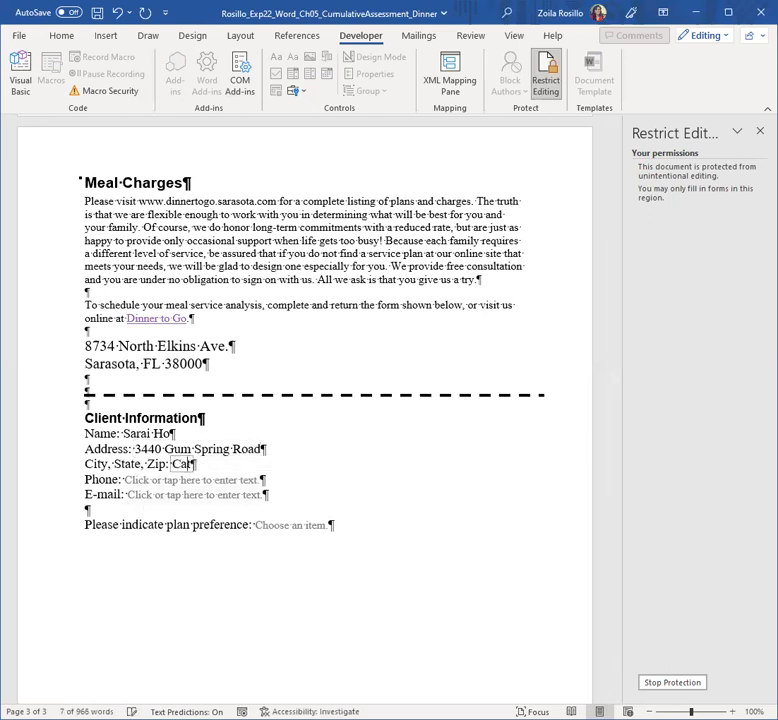
{"action": "type", "text": "alina, CA "}
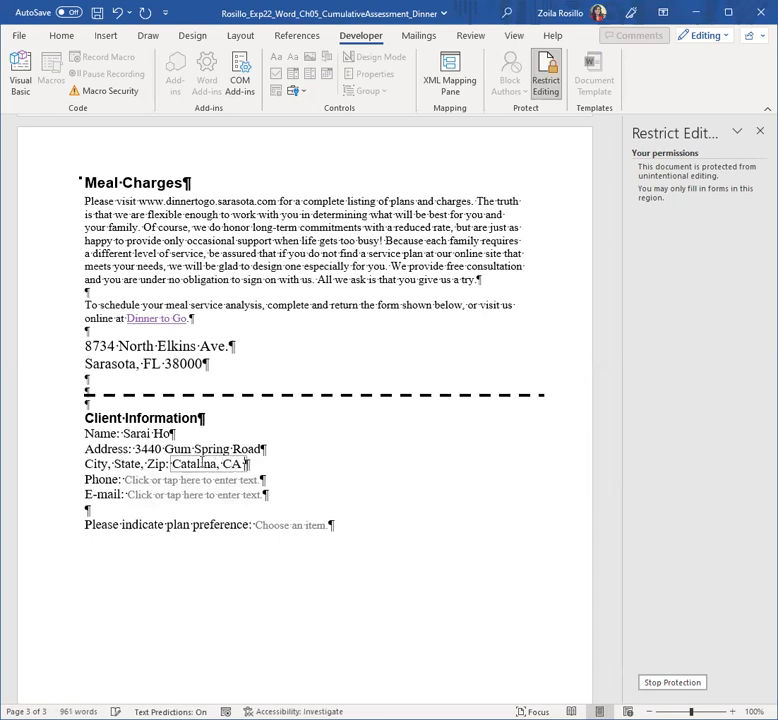
{"action": "type", "text": "90913"}
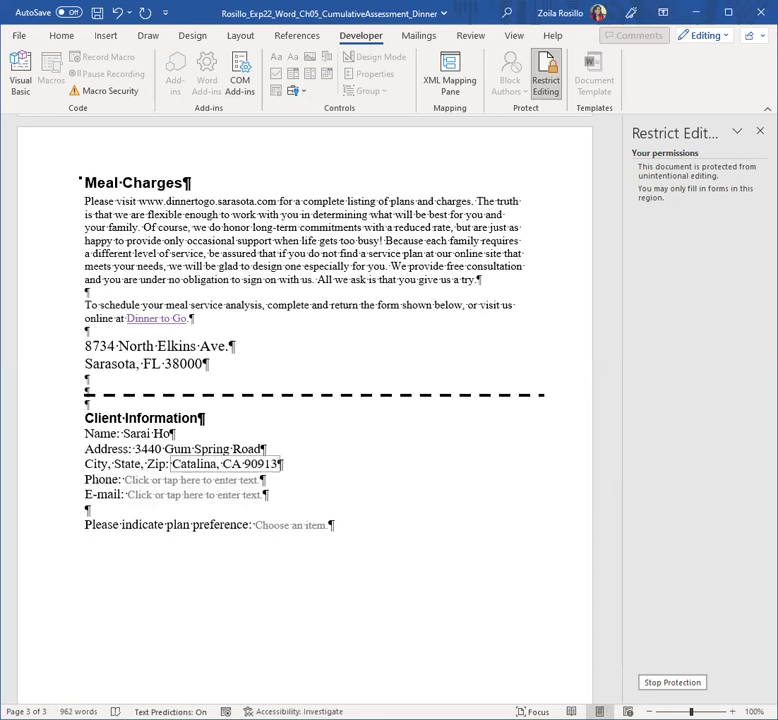
Step: Enter the client's phone number and e-mail address, correcting typos along the way
{"action": "left_click", "coordinate": [166, 482]}
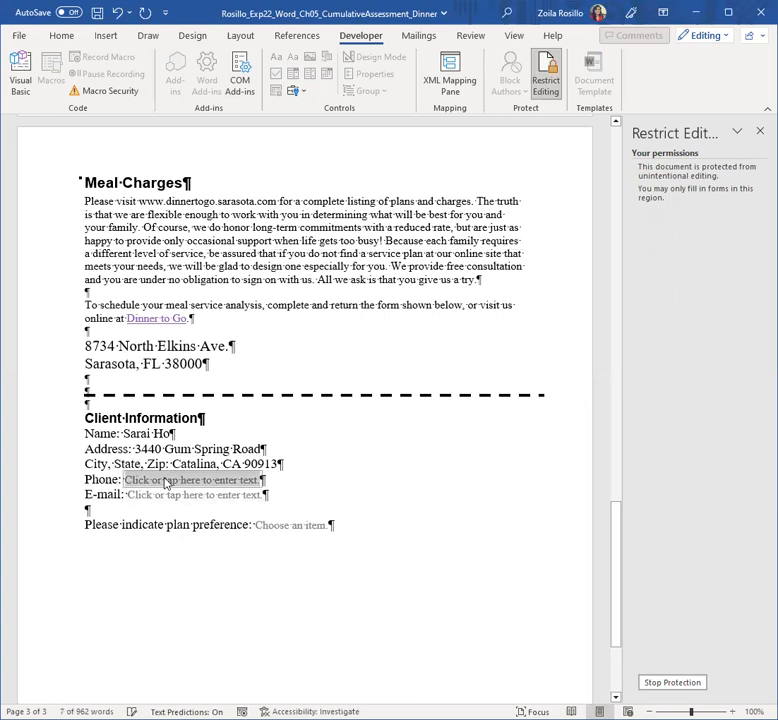
{"action": "type", "text": "448-"}
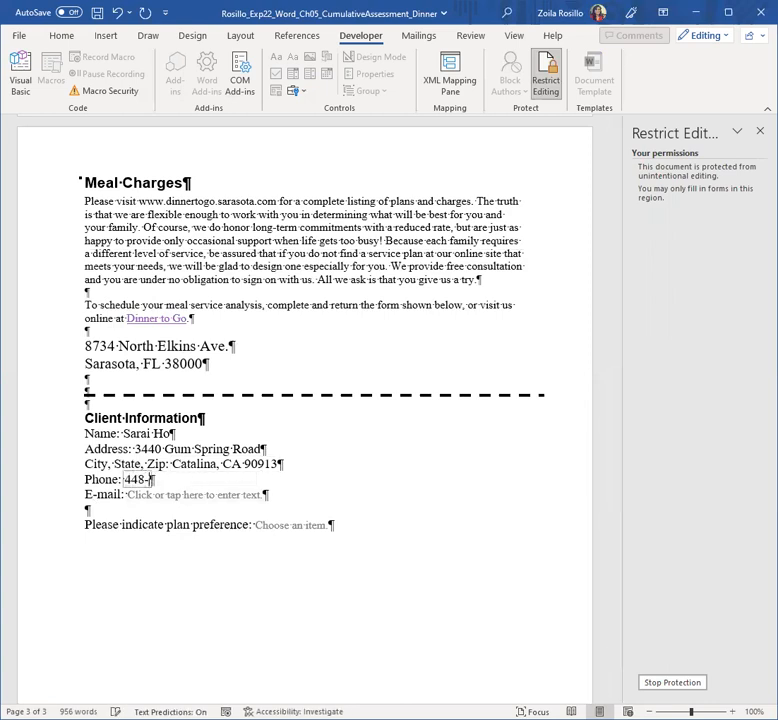
{"action": "type", "text": "555-9"}
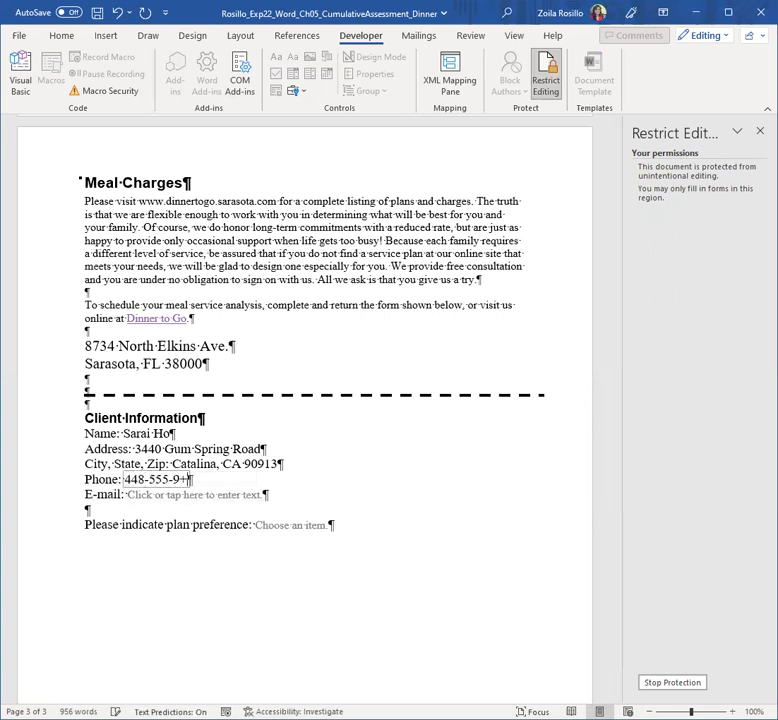
{"action": "key", "text": "BackSpace"}
{"action": "type", "text": "6811"}
{"action": "left_click", "coordinate": [140, 498]}
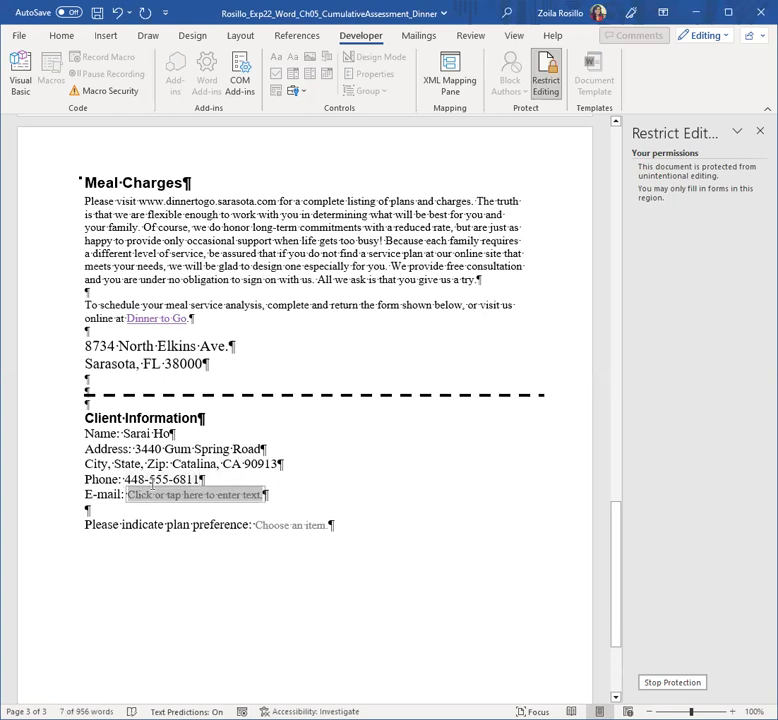
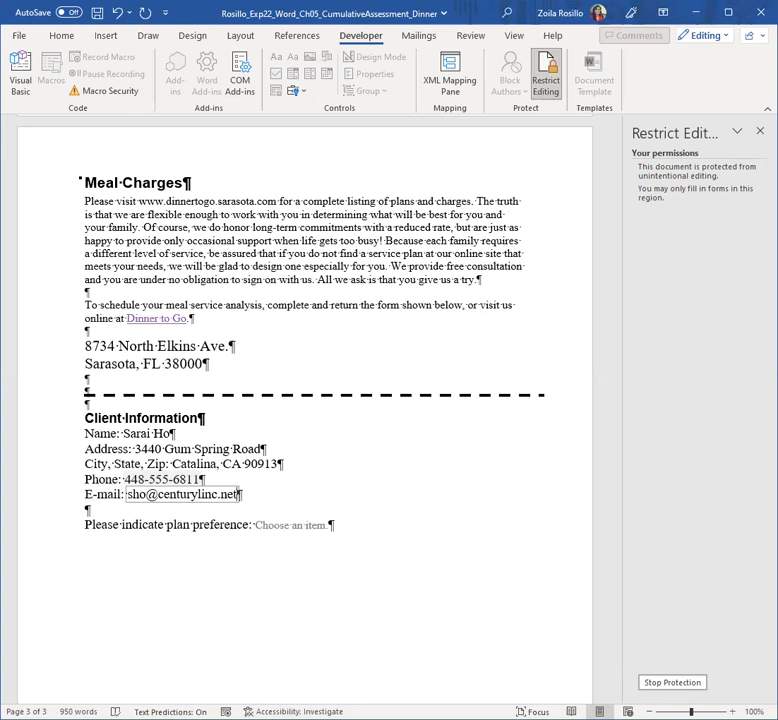
{"action": "left_click", "coordinate": [280, 526]}
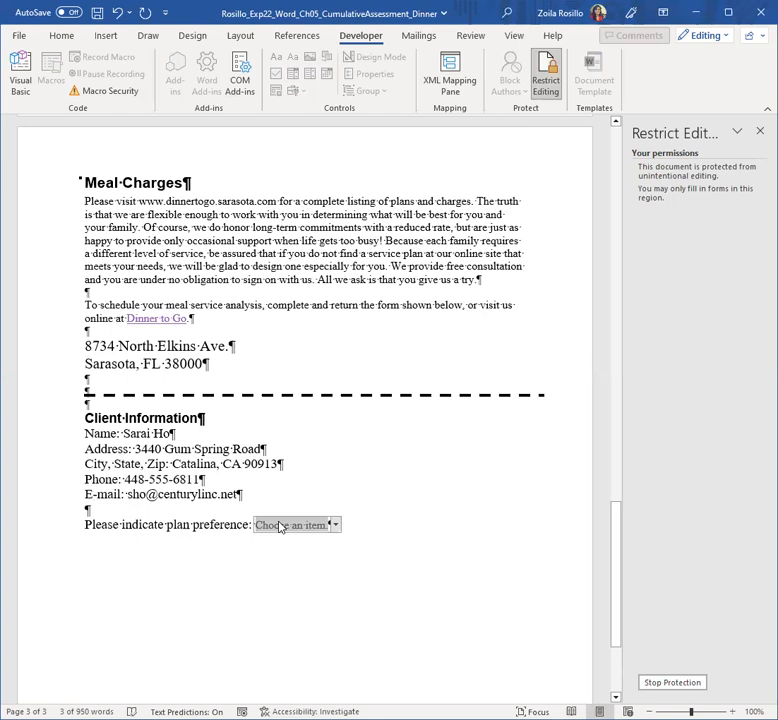
Step: Choose Dinner Party at Home in the plan-preference drop-down, reselecting it to be sure
{"action": "left_click", "coordinate": [336, 526]}
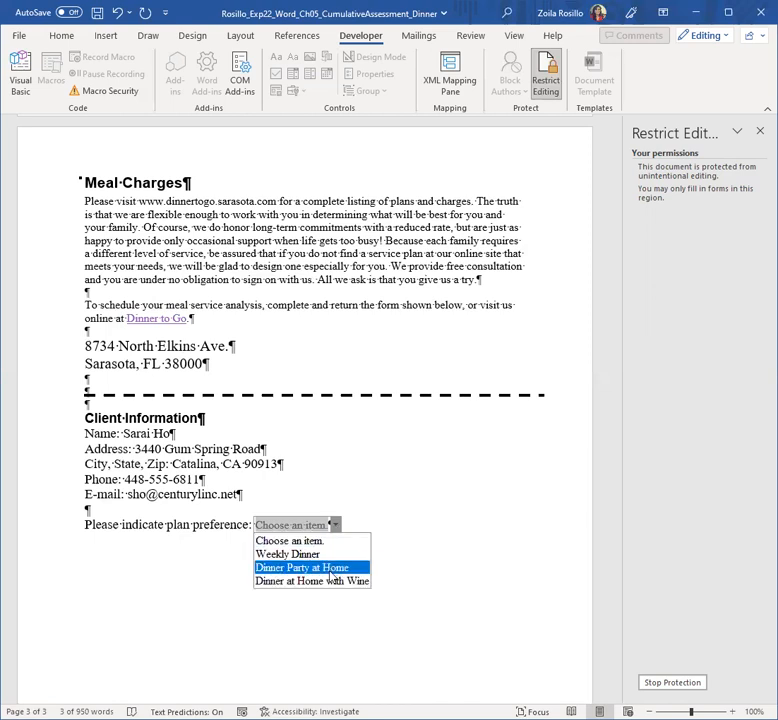
{"action": "left_click", "coordinate": [330, 568]}
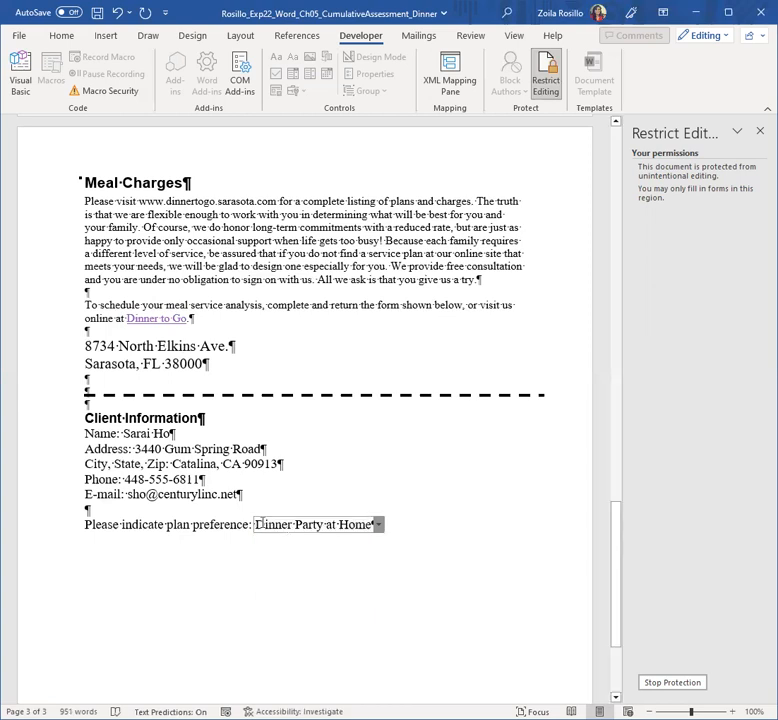
{"action": "left_click", "coordinate": [378, 526]}
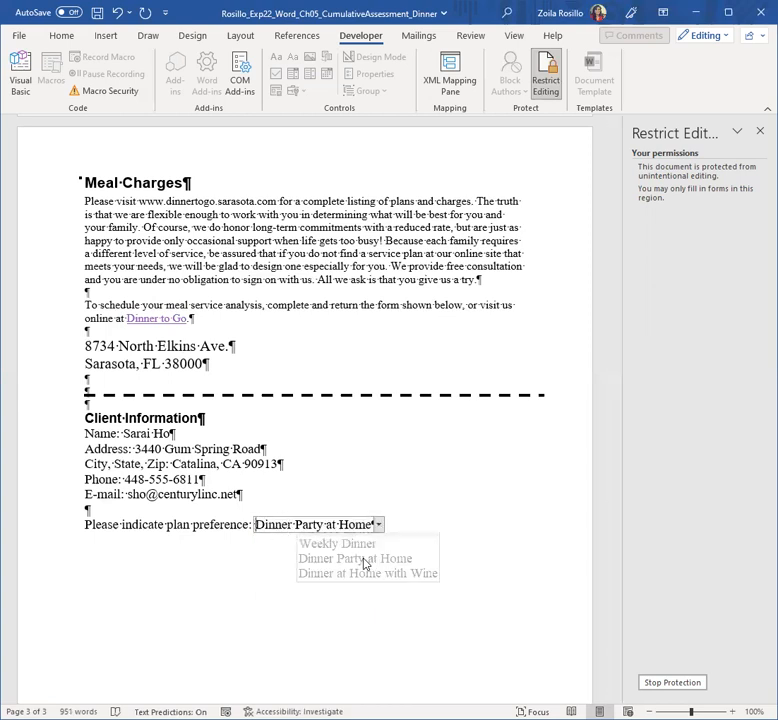
{"action": "left_click", "coordinate": [343, 525]}
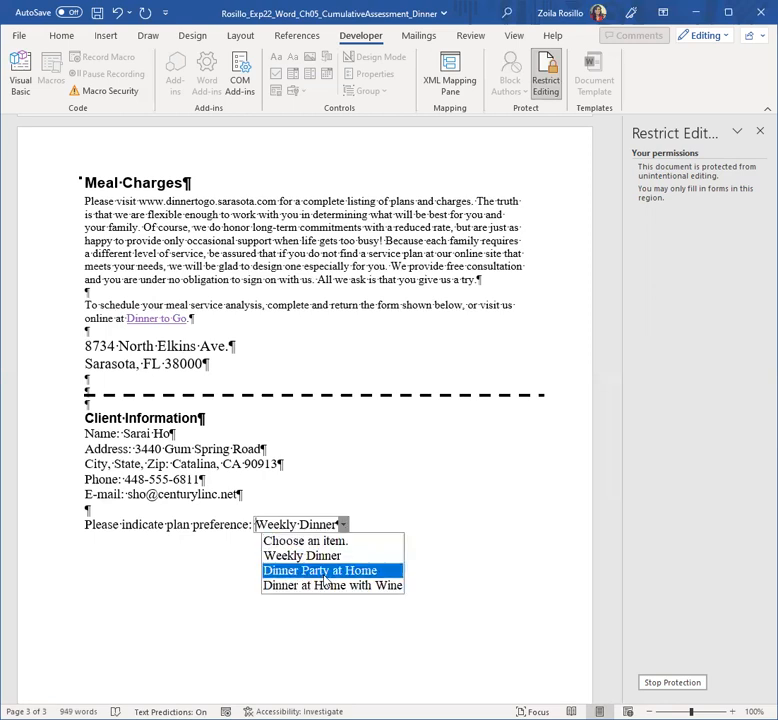
{"action": "left_click", "coordinate": [324, 574]}
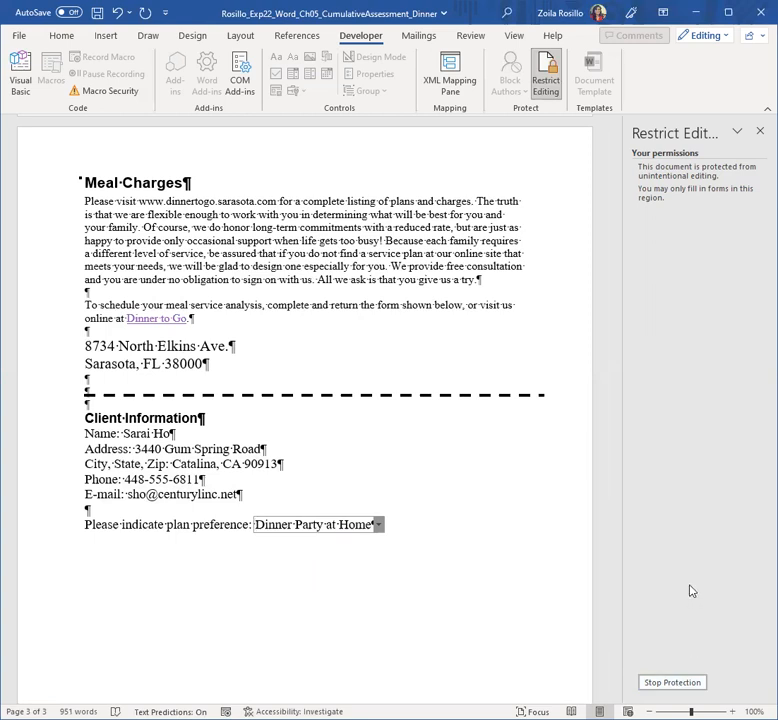
Step: Stop protection, test overtyping a phrase and undo it, then save the Dinner document
{"action": "left_click", "coordinate": [668, 683]}
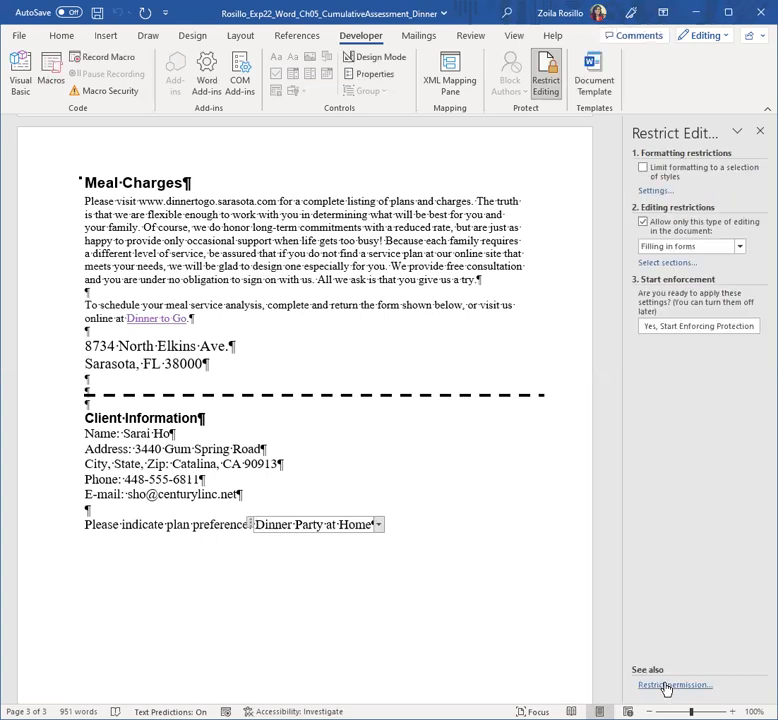
{"action": "left_click_drag", "start_coordinate": [189, 228], "coordinate": [250, 228]}
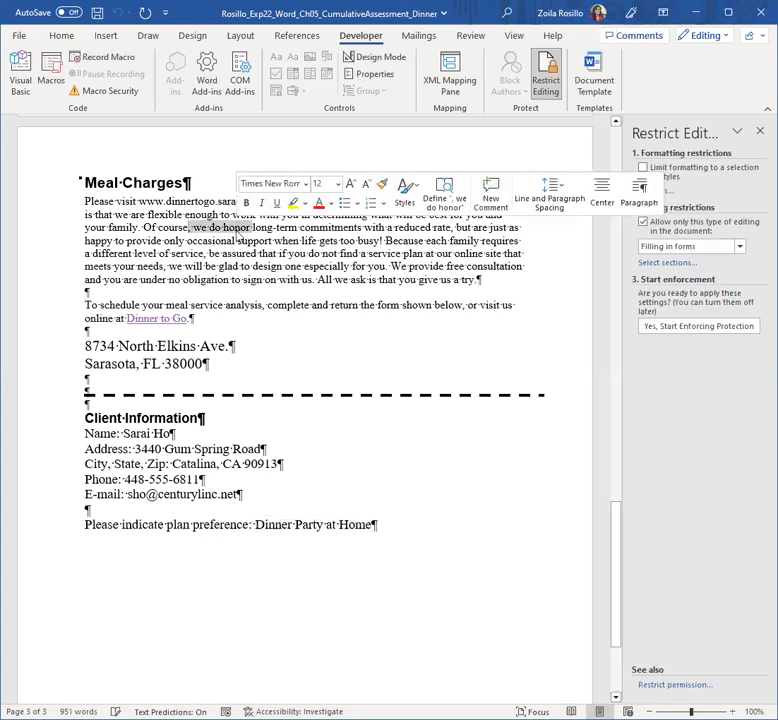
{"action": "type", "text": "sdf"}
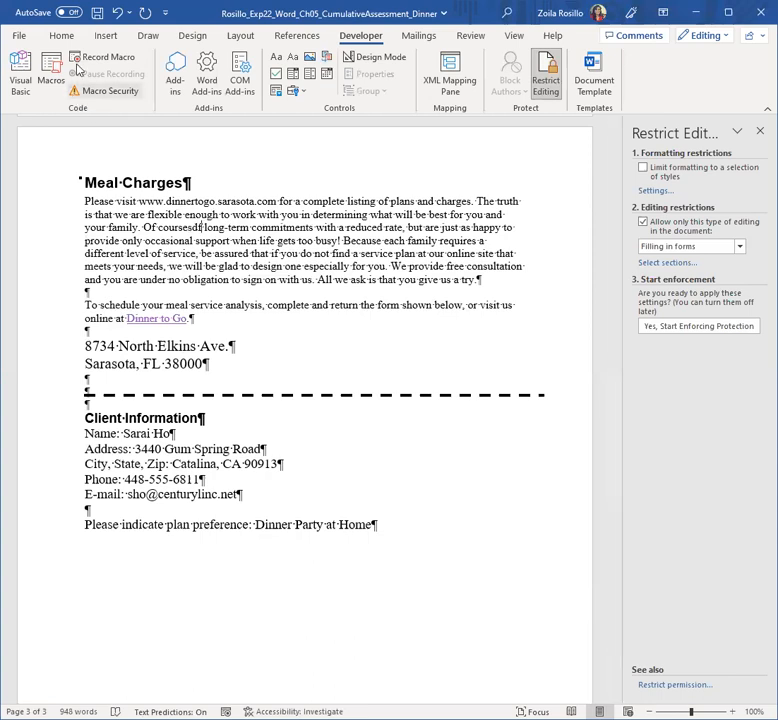
{"action": "left_click", "coordinate": [116, 12]}
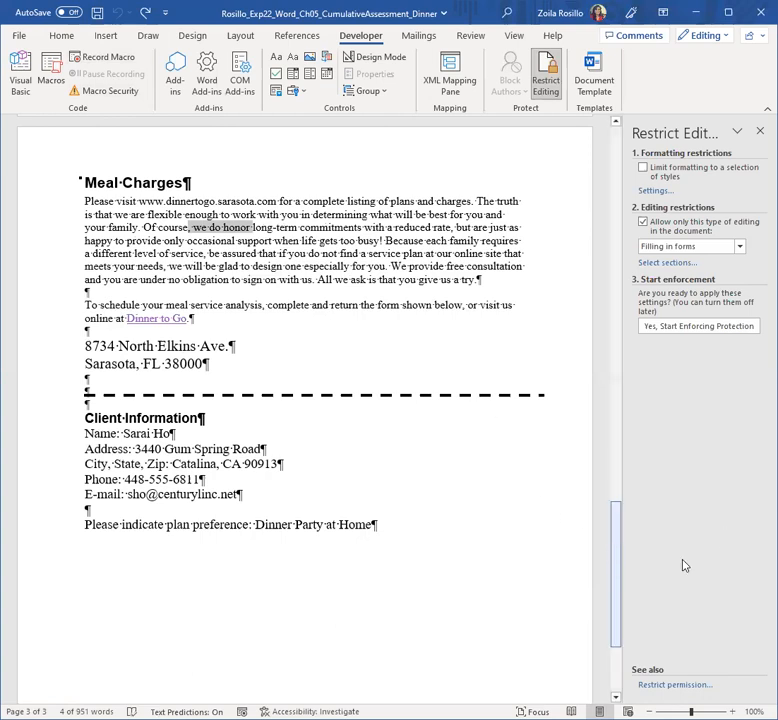
{"action": "left_click", "coordinate": [97, 14]}
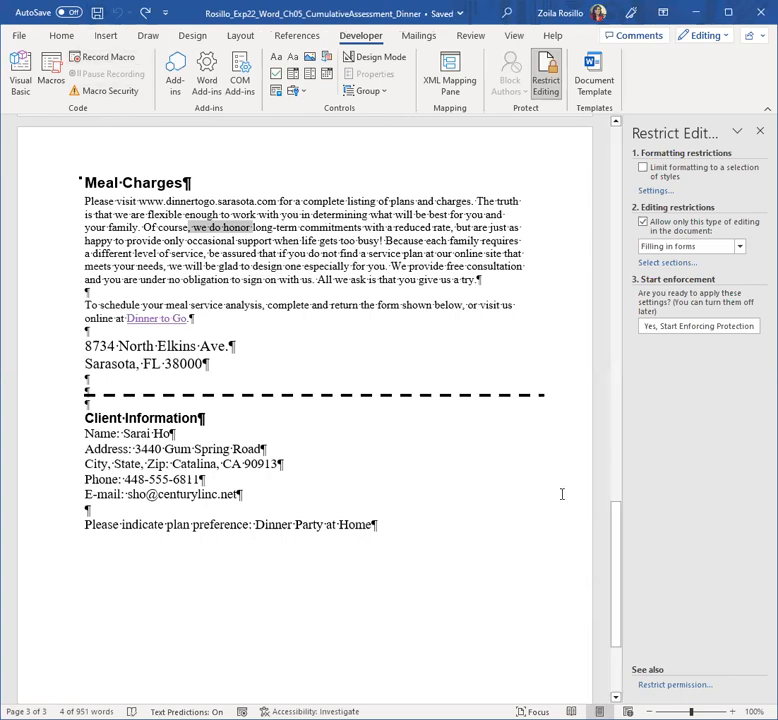